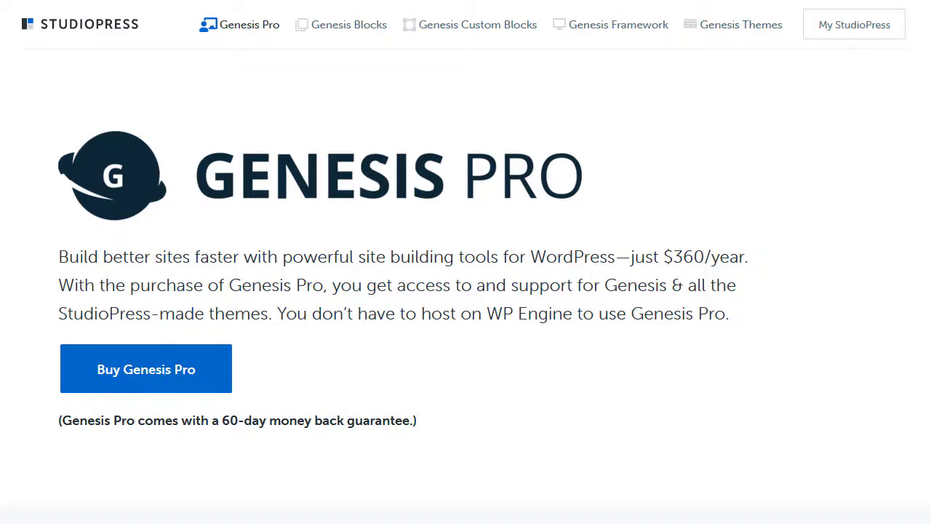
# - Open the Genesis Themes page and look through the StudioPress and third-party theme packages
pyautogui.click(737, 27)
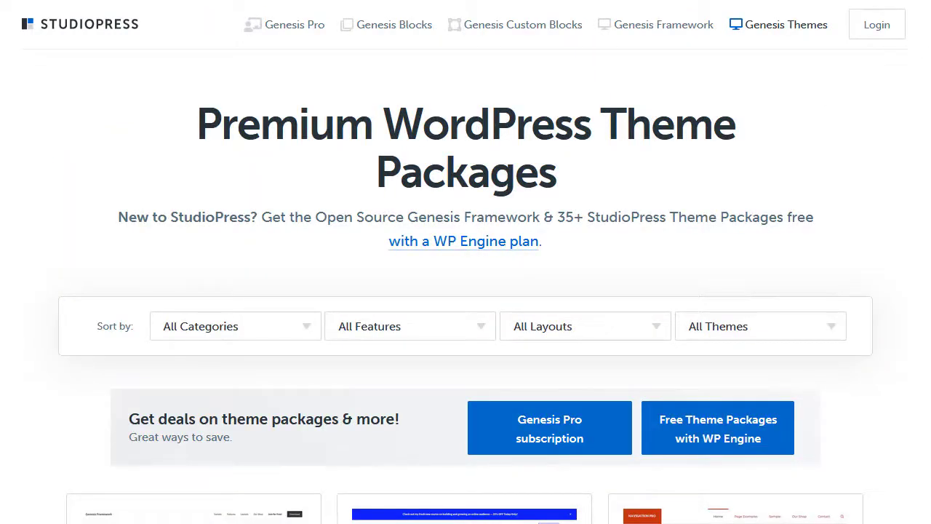
pyautogui.scroll(-8, 466, 291)
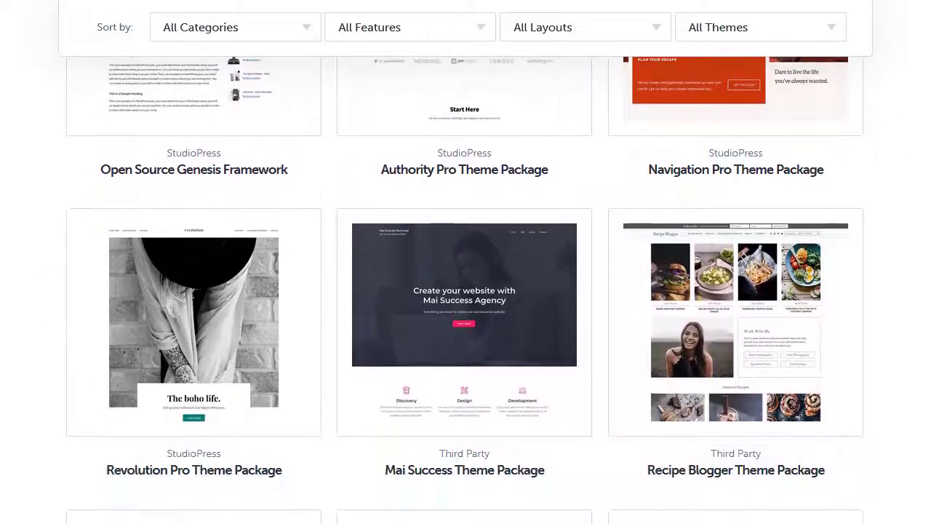
pyautogui.scroll(-2, 465, 291)
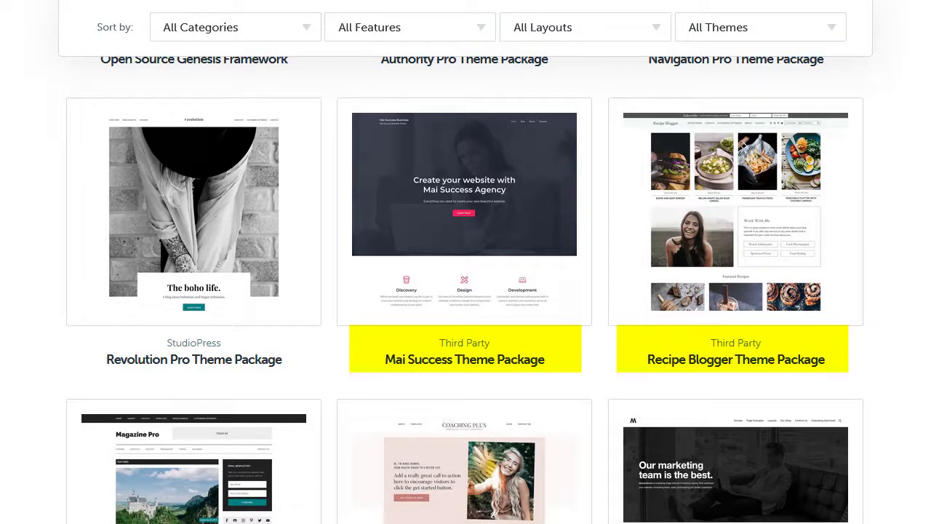
pyautogui.scroll(10, 466, 291)
pyautogui.scroll(1, 465, 291)
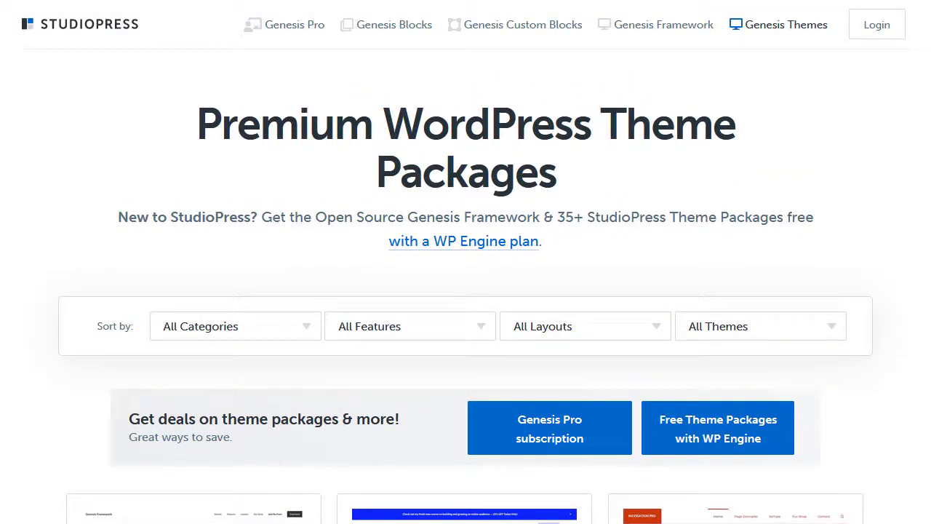
# - Filter the theme packages to StudioPress themes and browse the filtered list
pyautogui.click(833, 332)
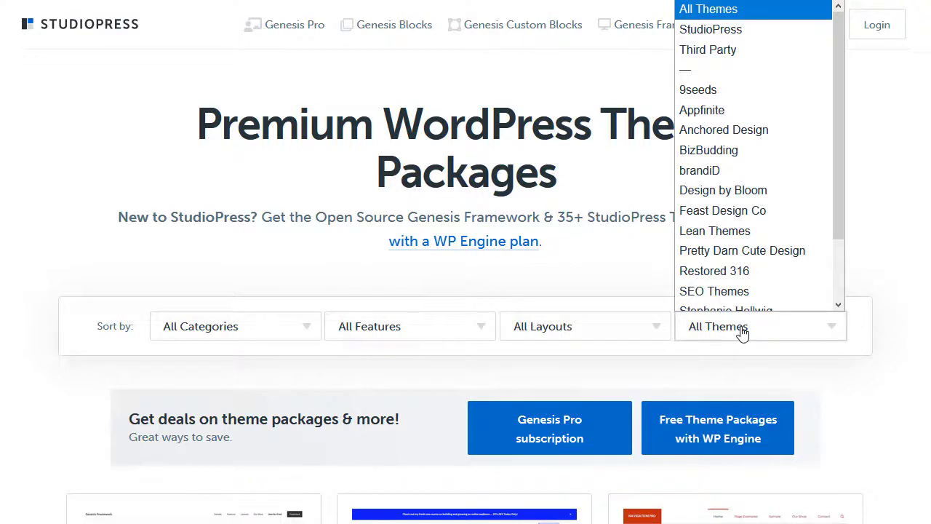
pyautogui.click(783, 35)
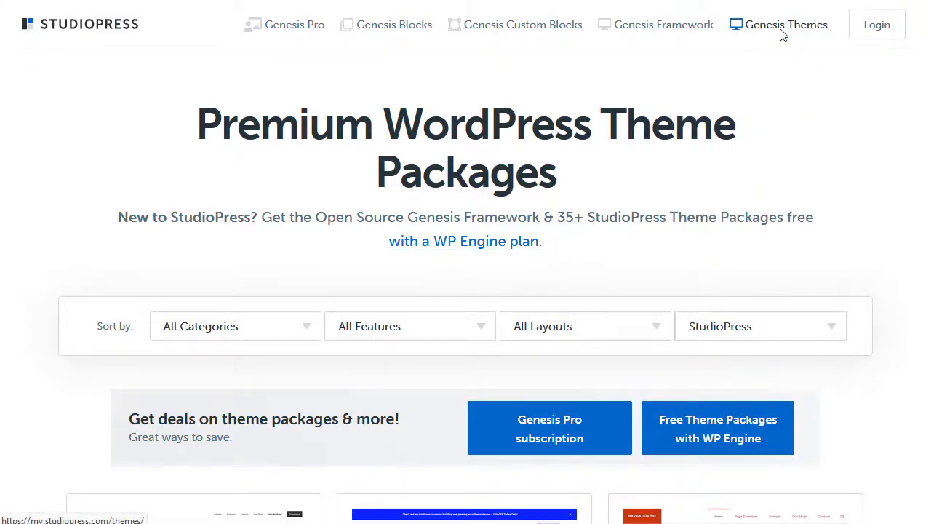
pyautogui.scroll(-6, 465, 291)
pyautogui.scroll(-5, 929, 136)
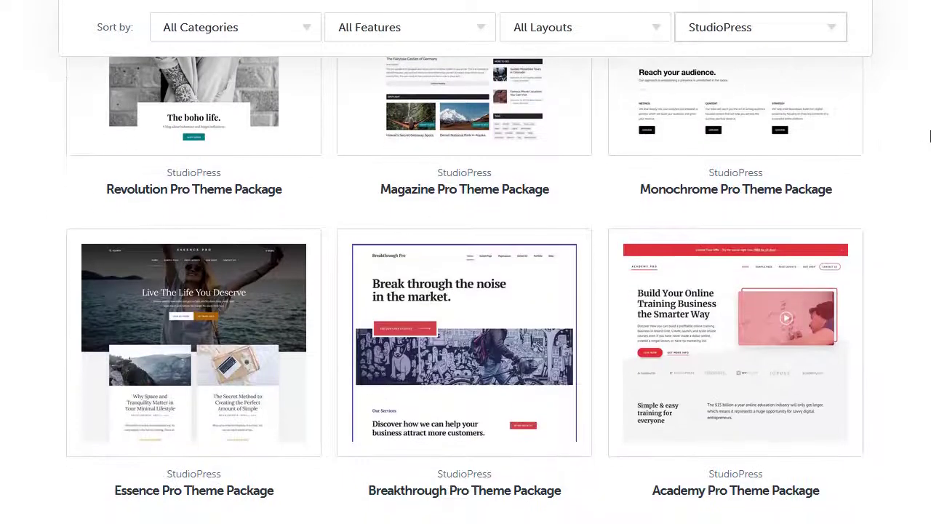
pyautogui.scroll(-5, 929, 136)
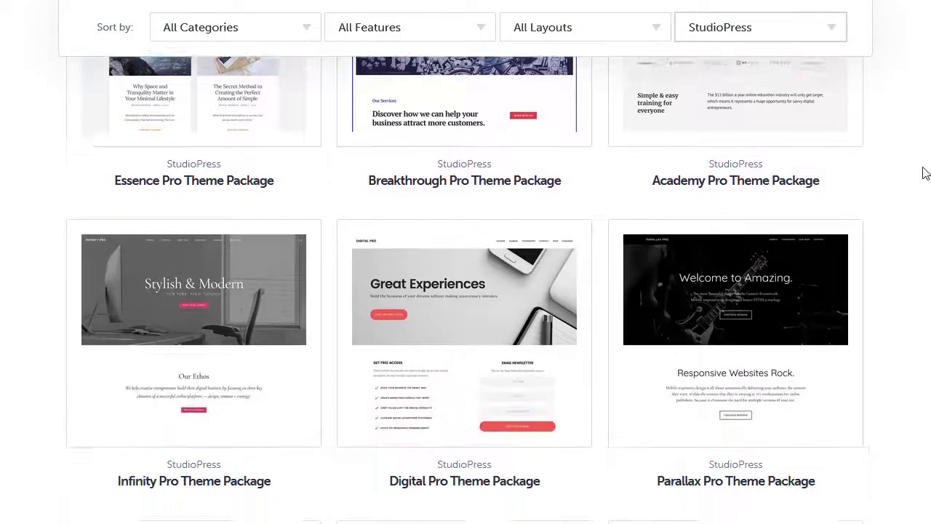
pyautogui.scroll(-4, 924, 183)
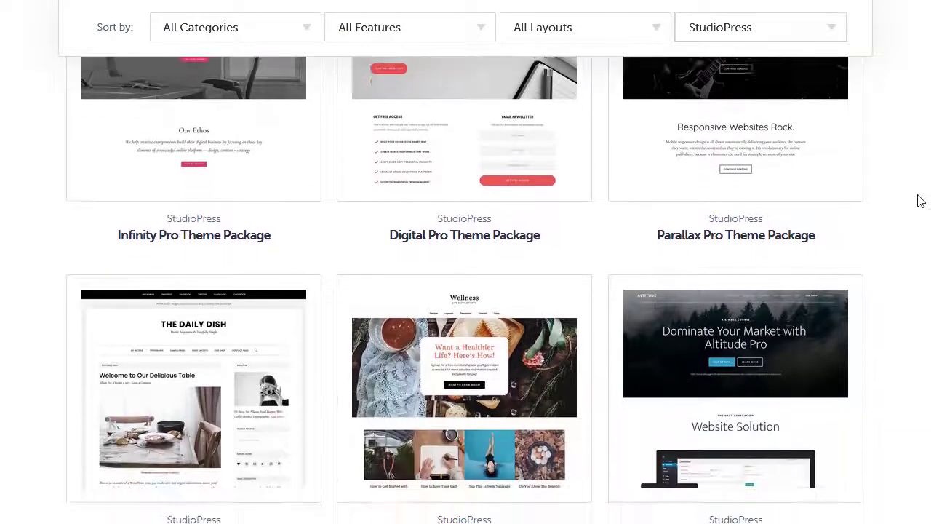
pyautogui.scroll(-1, 915, 218)
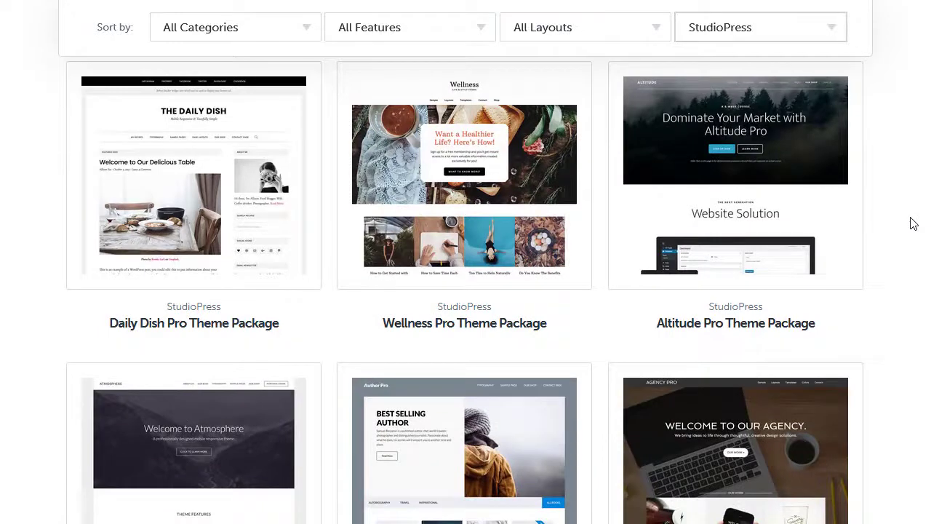
pyautogui.scroll(-4, 914, 223)
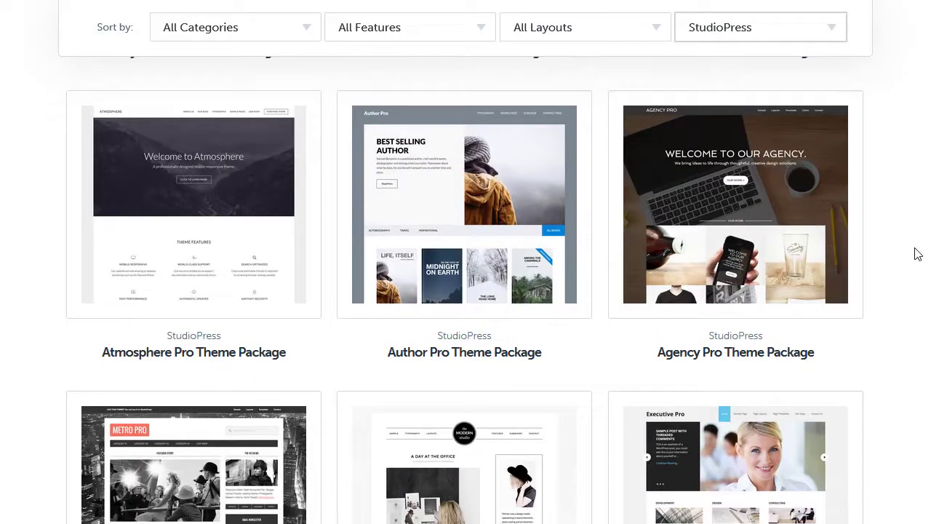
pyautogui.scroll(-2, 917, 253)
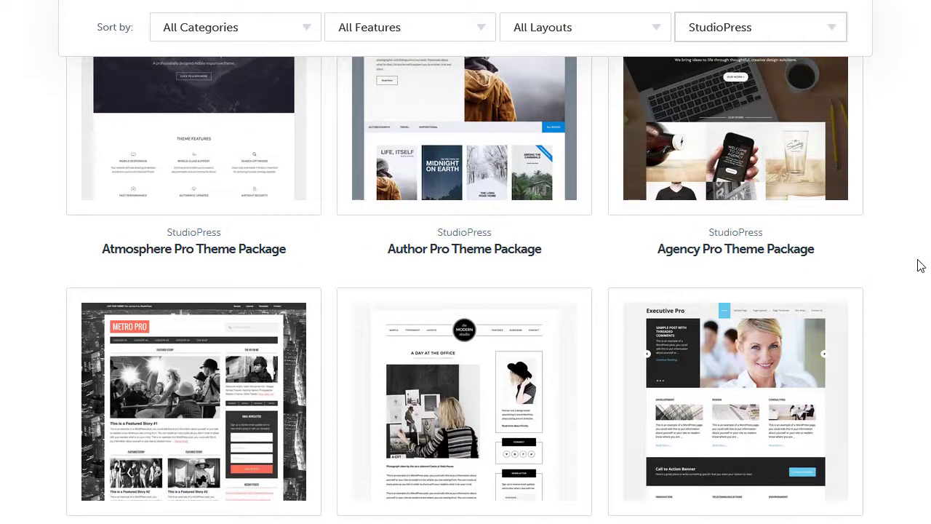
pyautogui.scroll(-1, 921, 266)
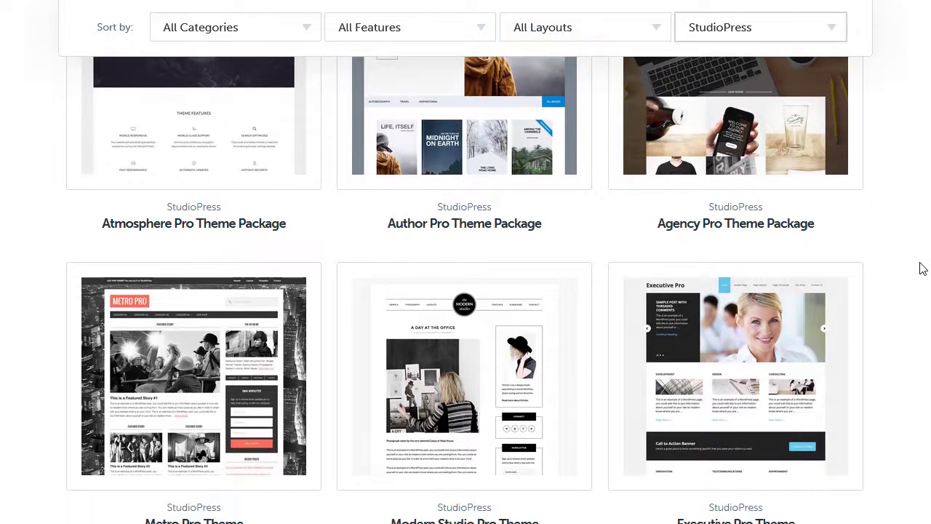
pyautogui.scroll(-2, 922, 269)
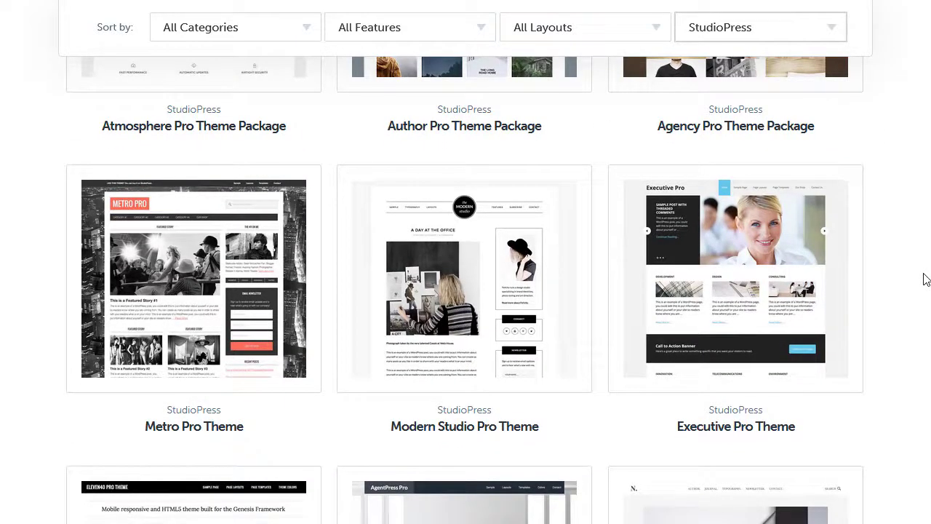
pyautogui.scroll(20, 925, 280)
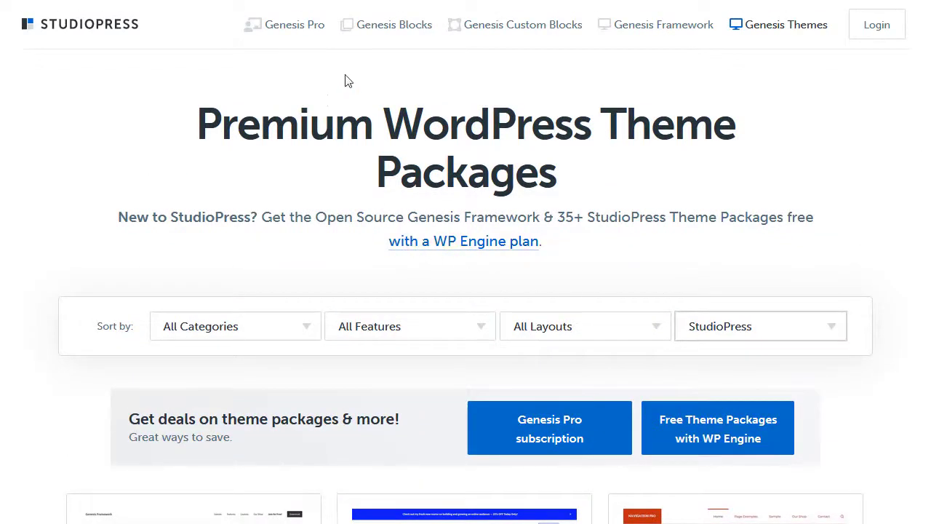
# - Review the Genesis Blocks product page and its site creation tools, and open the Genesis Custom Blocks page
pyautogui.click(386, 36)
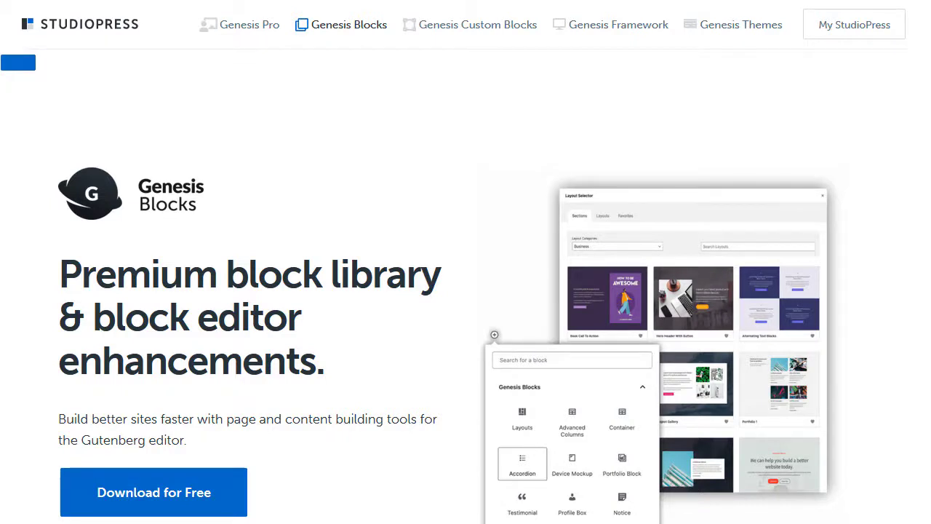
pyautogui.scroll(-1, 465, 262)
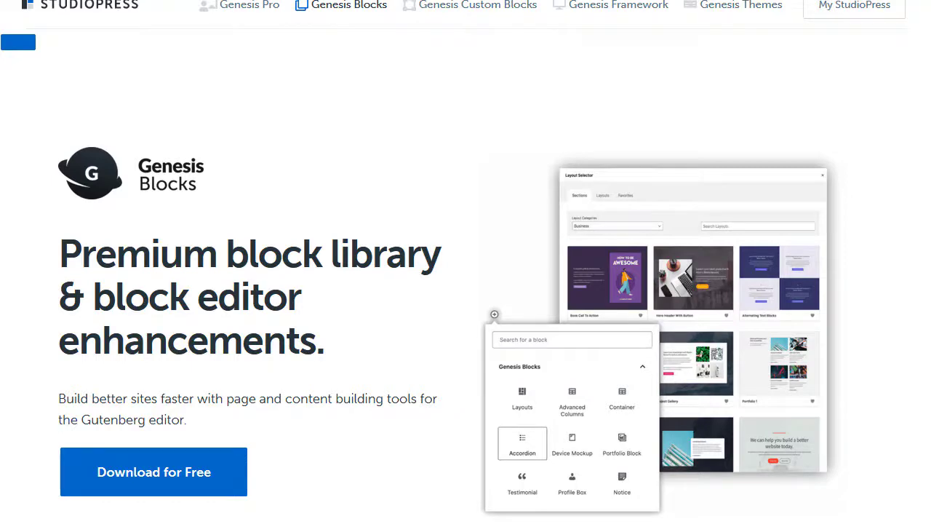
pyautogui.scroll(-9, 927, 146)
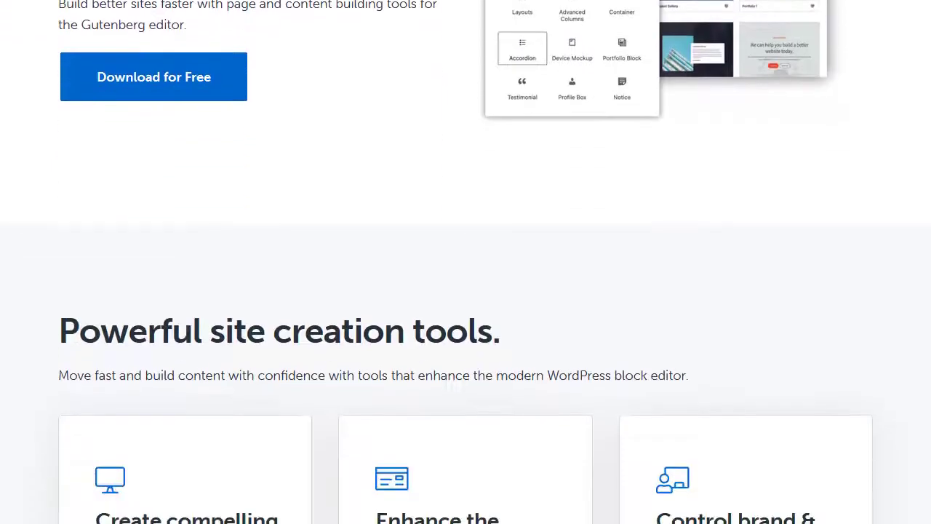
pyautogui.scroll(-2, 927, 146)
pyautogui.scroll(7, 928, 141)
pyautogui.scroll(5, 466, 262)
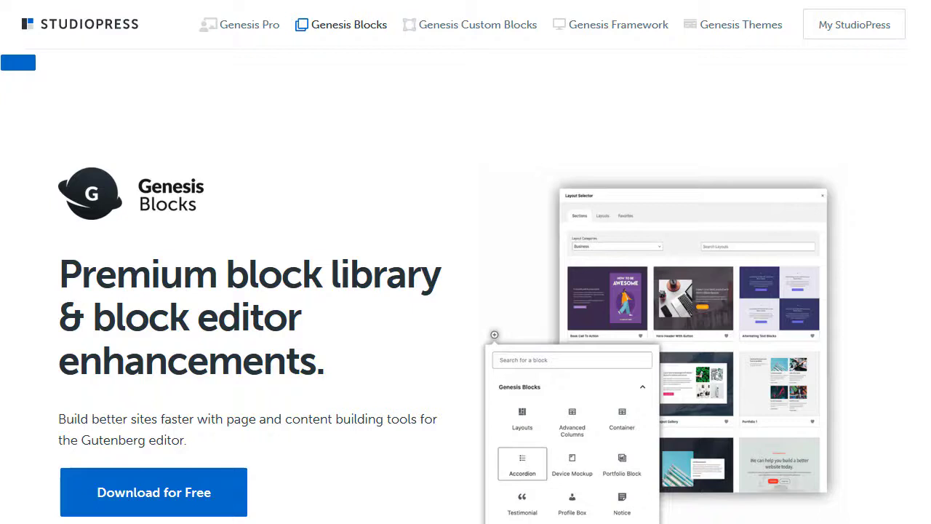
pyautogui.click(487, 38)
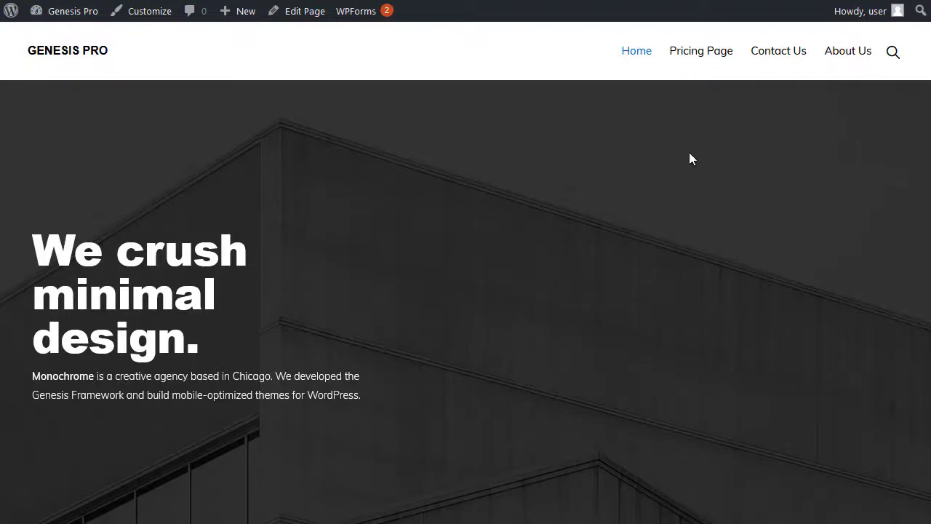
# - Open the demo site's Full Page Layout page for editing and bring up the Layout Selector
pyautogui.moveTo(644, 56)
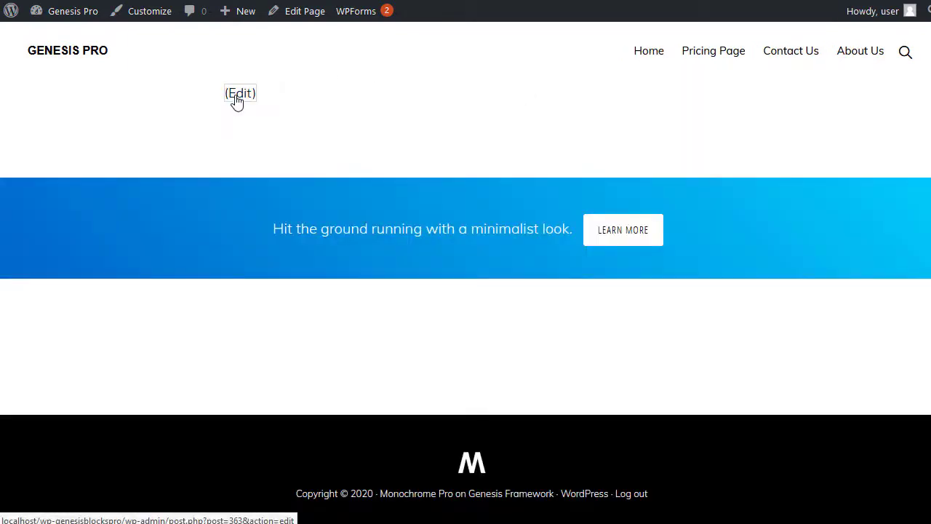
pyautogui.click(238, 94)
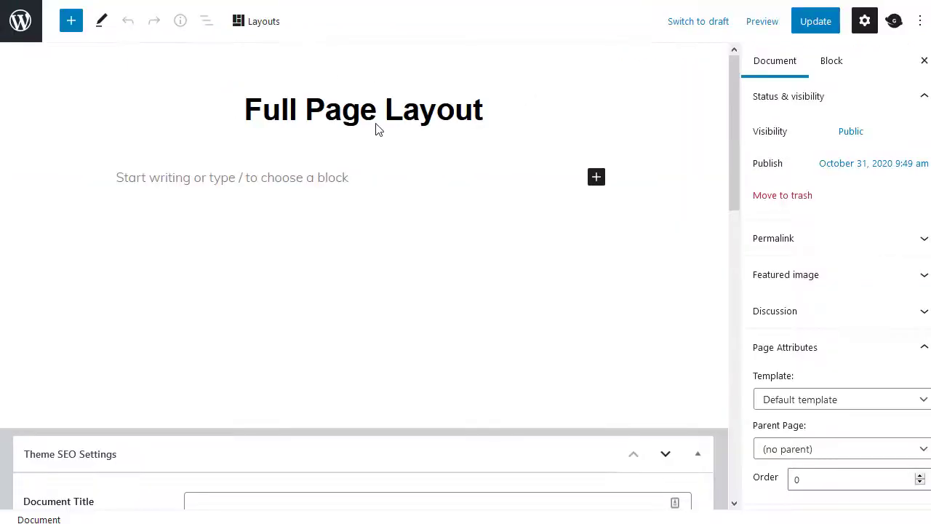
pyautogui.click(273, 30)
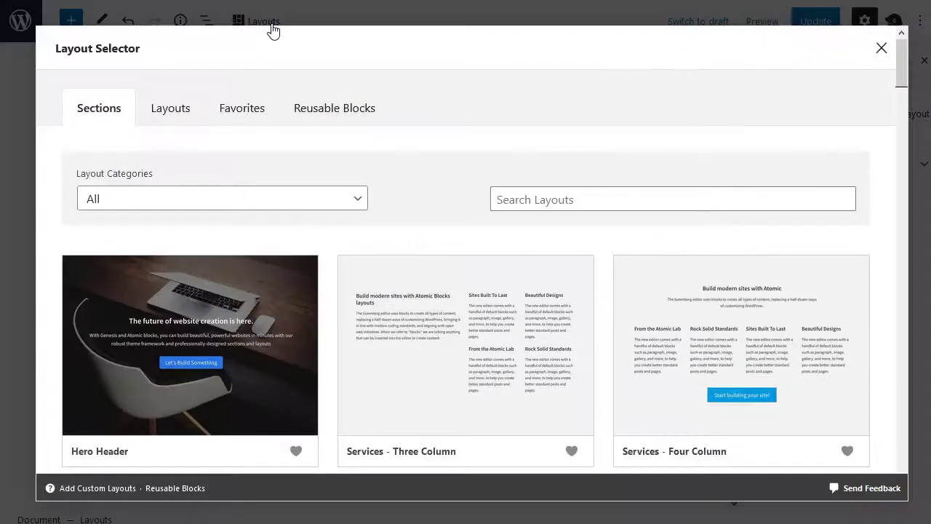
# - Look through the prebuilt sections in the Layout Selector, including the Tangerine collection
pyautogui.middleClick(456, 201)
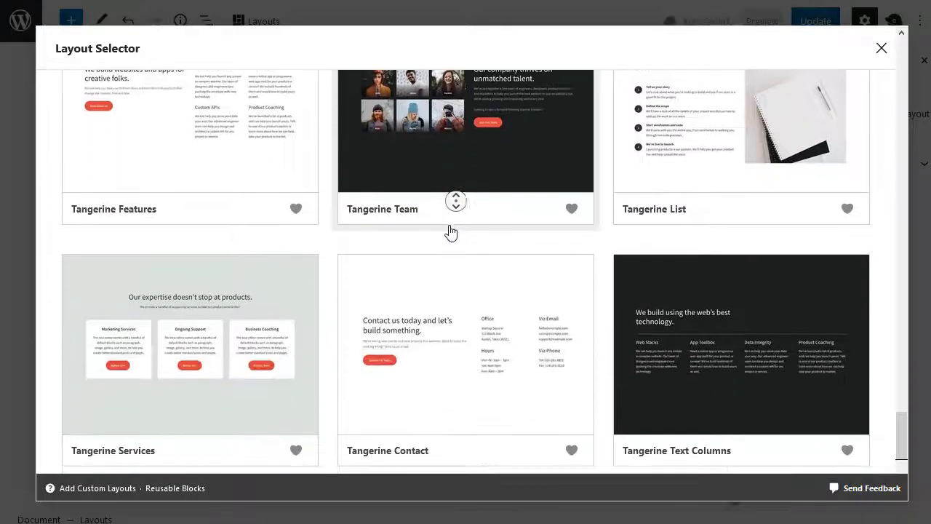
pyautogui.middleClick(450, 231)
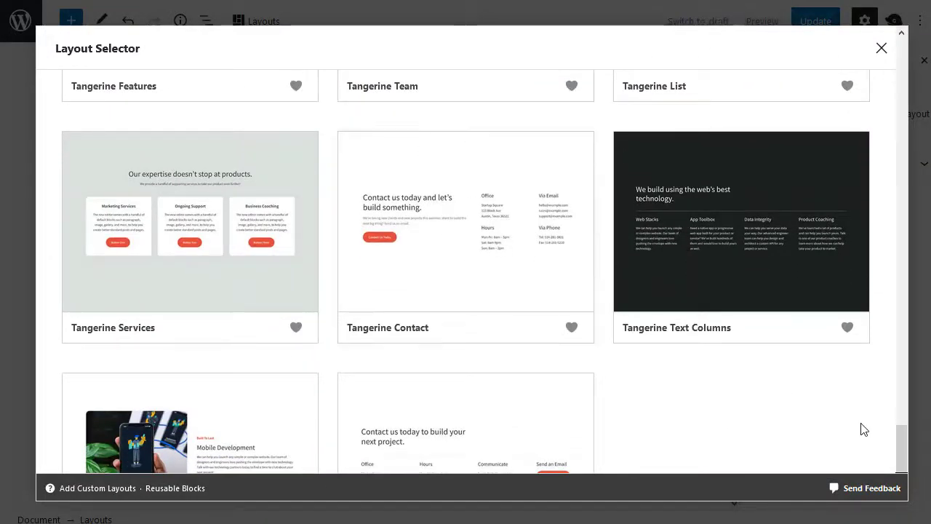
pyautogui.moveTo(902, 452); pyautogui.dragTo(215, 80)
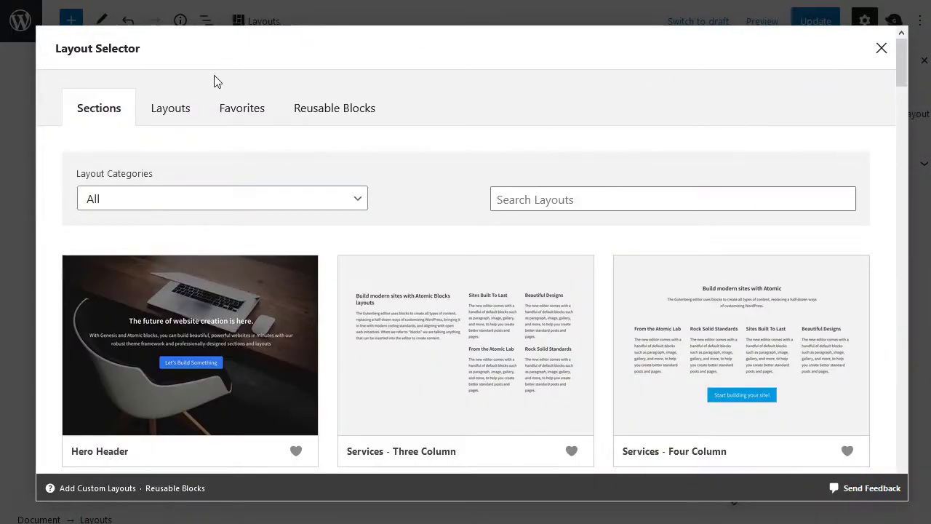
# - Switch the Layout Selector to full-page layouts and examine the available designs
pyautogui.click(170, 113)
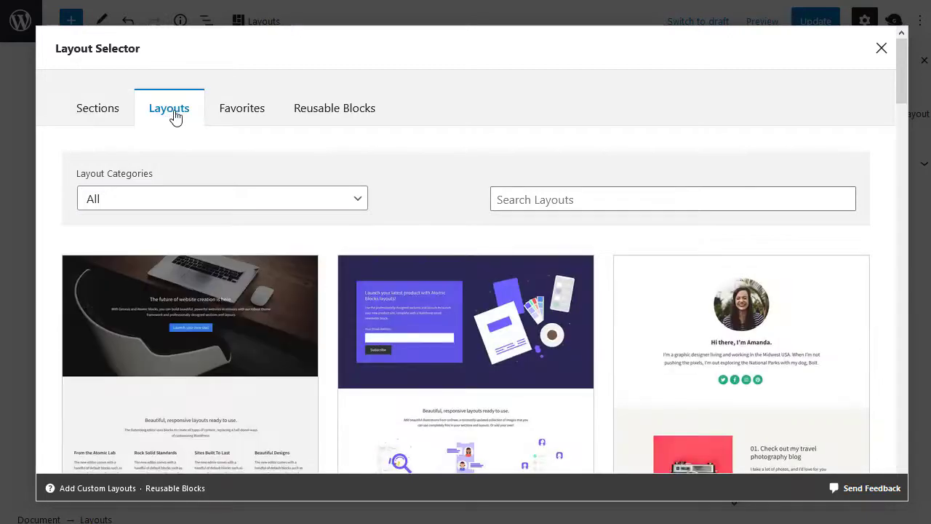
pyautogui.middleClick(482, 240)
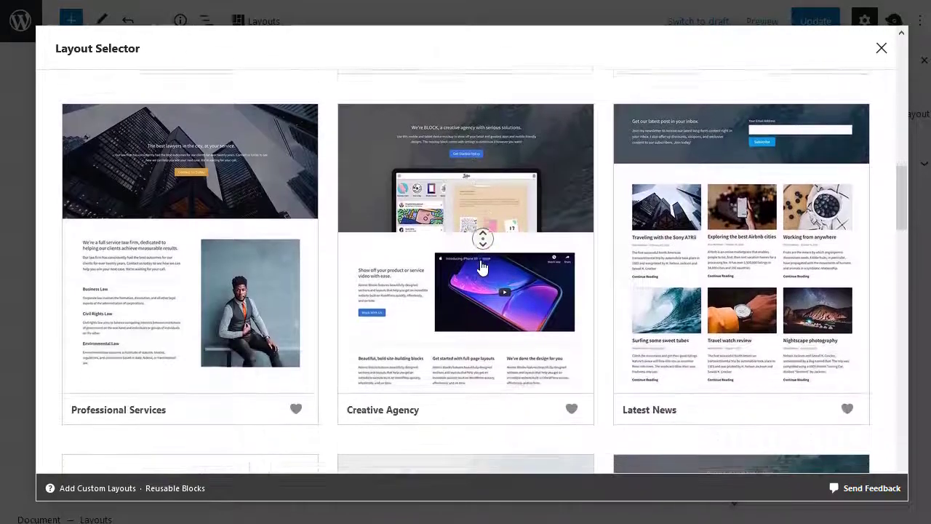
pyautogui.scroll(-1, 482, 267)
pyautogui.scroll(-1, 481, 267)
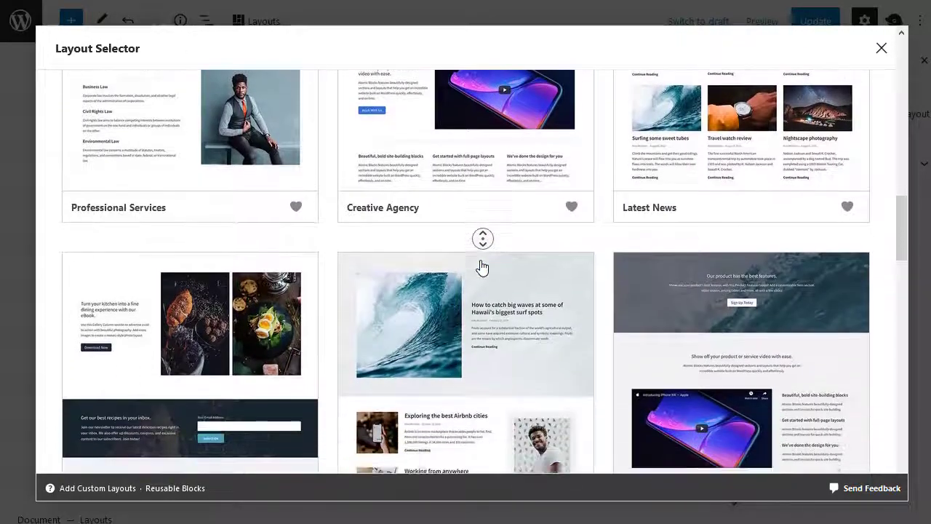
pyautogui.scroll(-3, 481, 267)
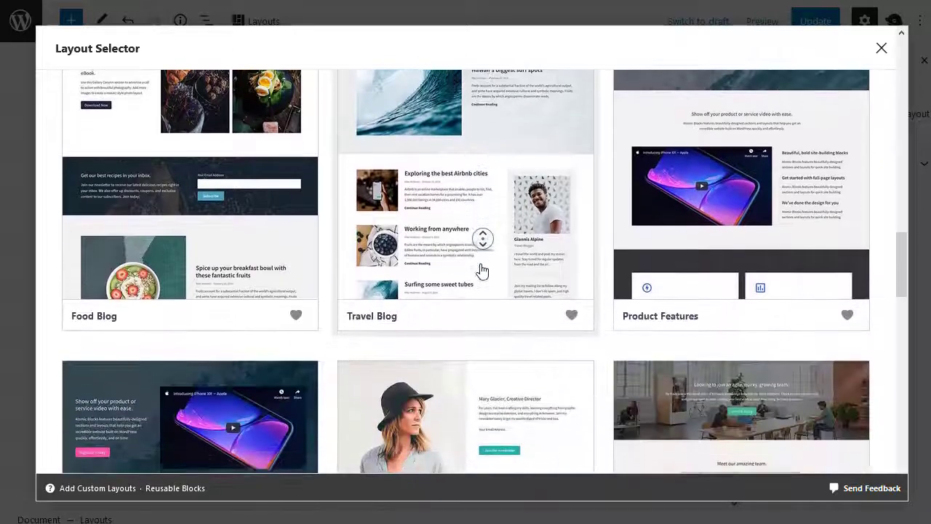
pyautogui.scroll(-6, 481, 271)
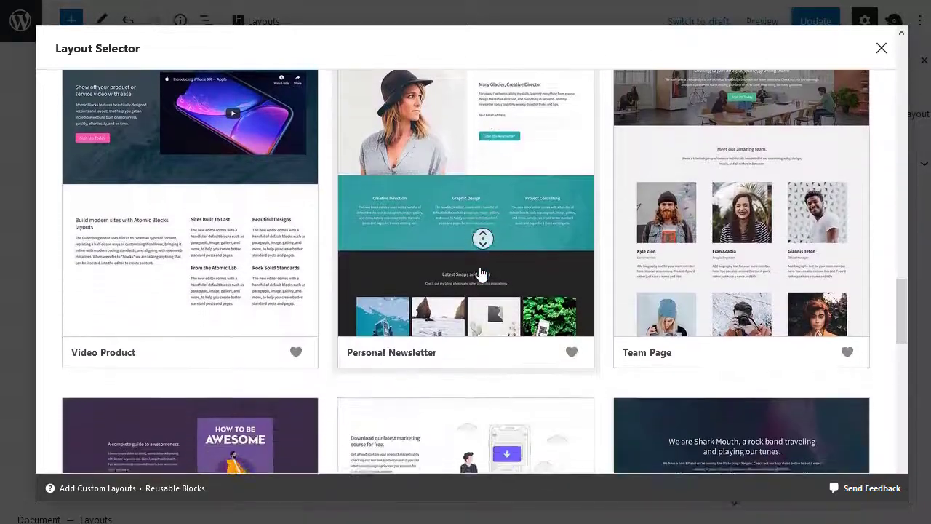
pyautogui.scroll(-7, 482, 271)
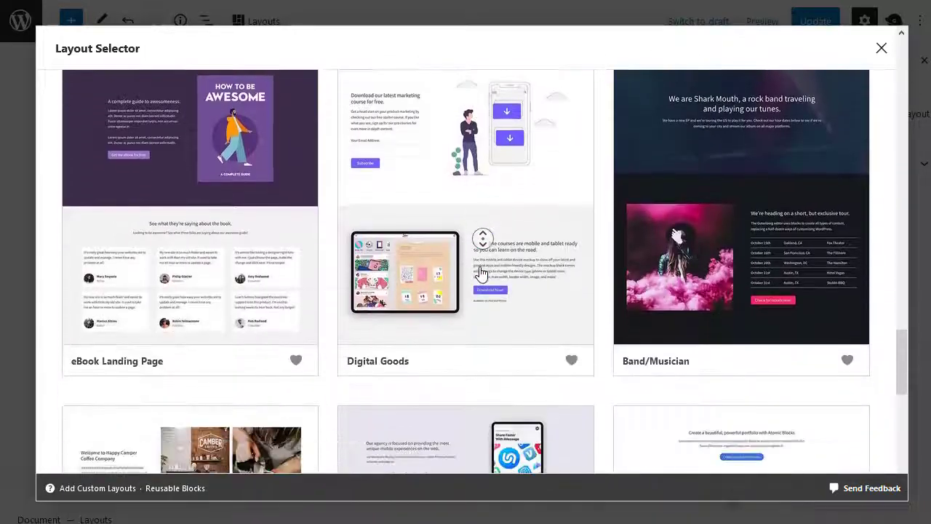
pyautogui.scroll(-7, 482, 271)
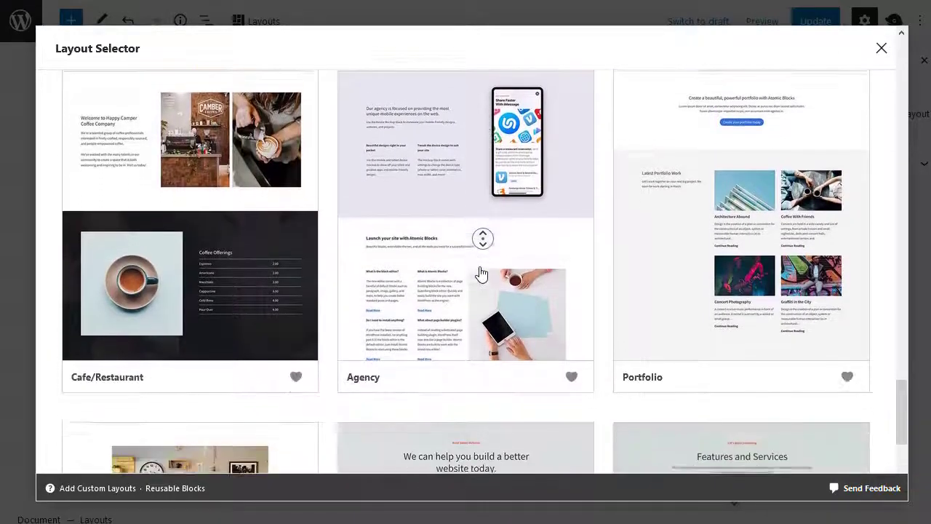
pyautogui.scroll(-5, 481, 271)
pyautogui.scroll(1, 600, 229)
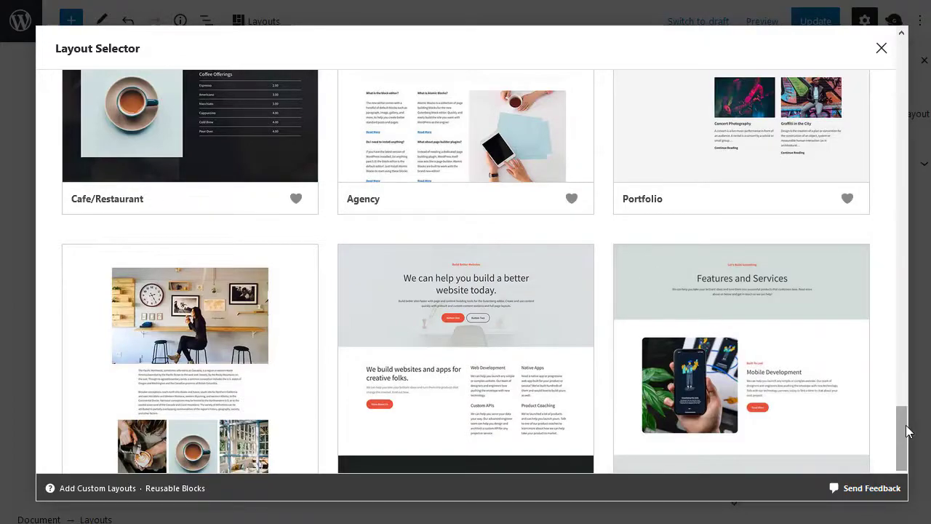
pyautogui.moveTo(902, 433); pyautogui.dragTo(904, 52)
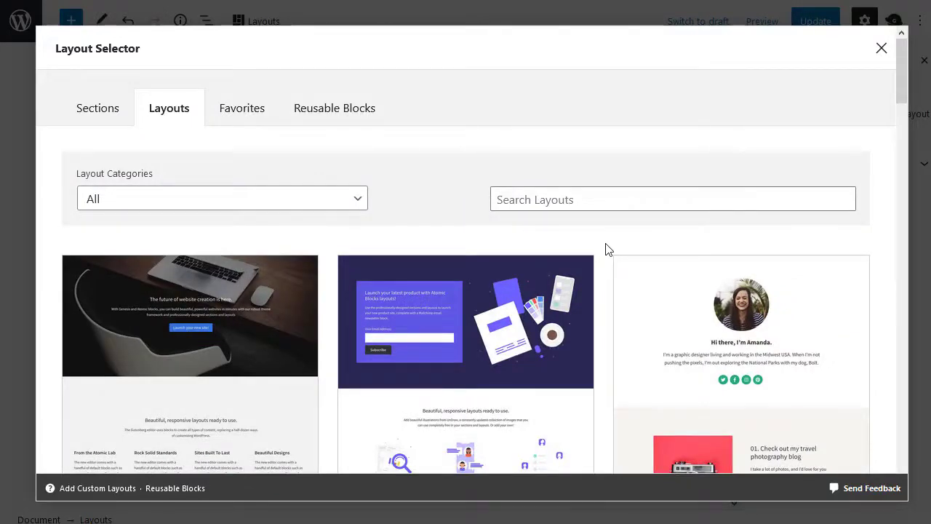
# - Insert the Mobile App full-page layout into the Full Page Layout page and save the update
pyautogui.scroll(-5, 606, 250)
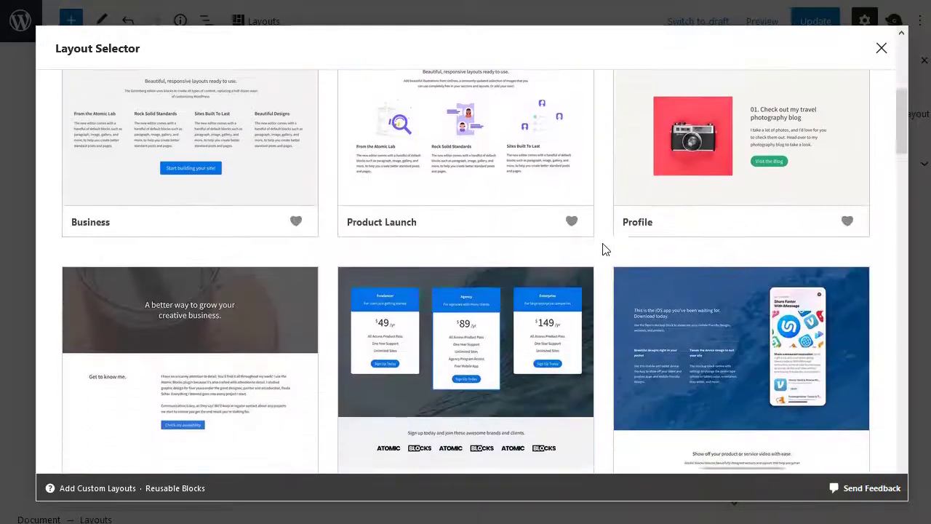
pyautogui.scroll(-2, 602, 250)
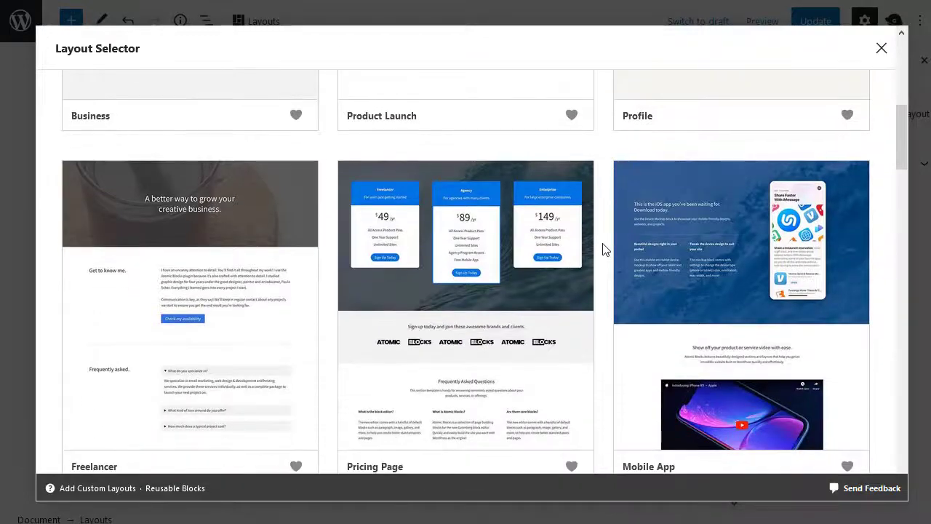
pyautogui.click(686, 239)
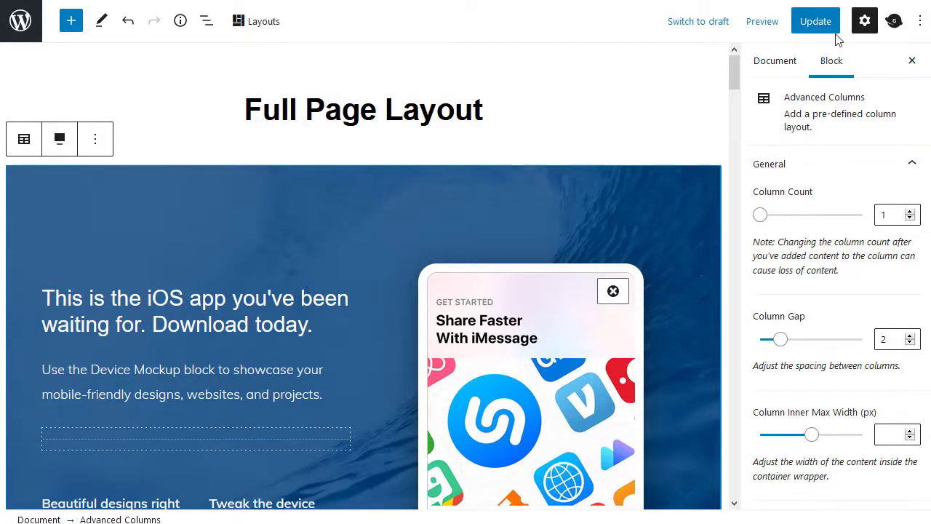
pyautogui.click(815, 22)
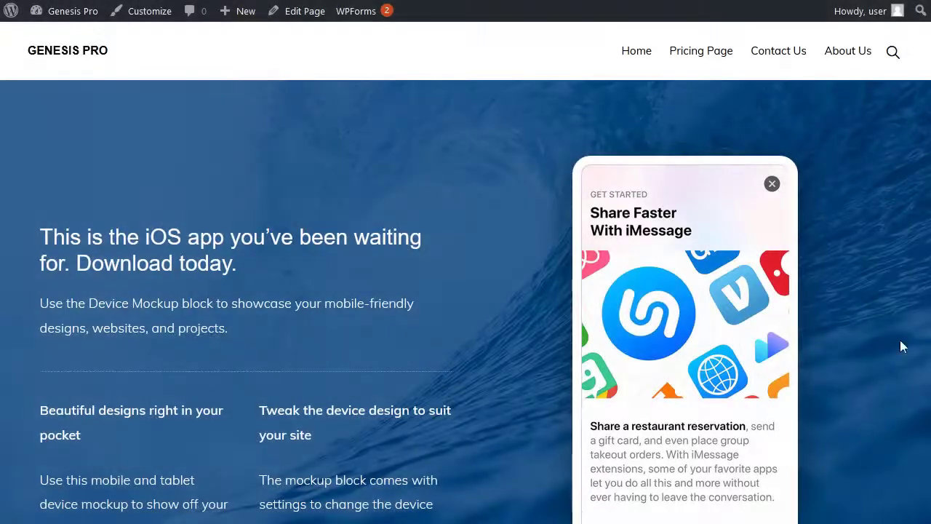
# - Look through the published page from the iOS app section to its end and return to the start
pyautogui.scroll(-3, 930, 73)
pyautogui.scroll(-8, 924, 109)
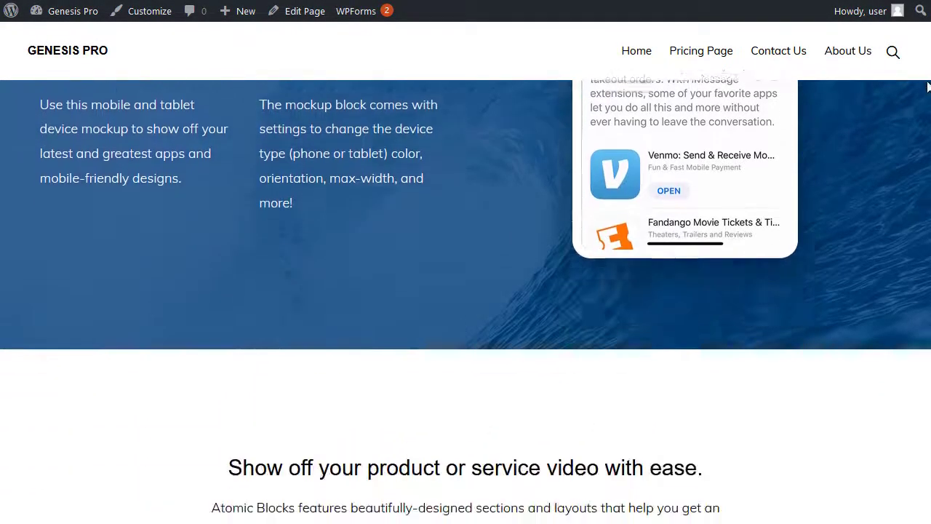
pyautogui.scroll(-8, 921, 142)
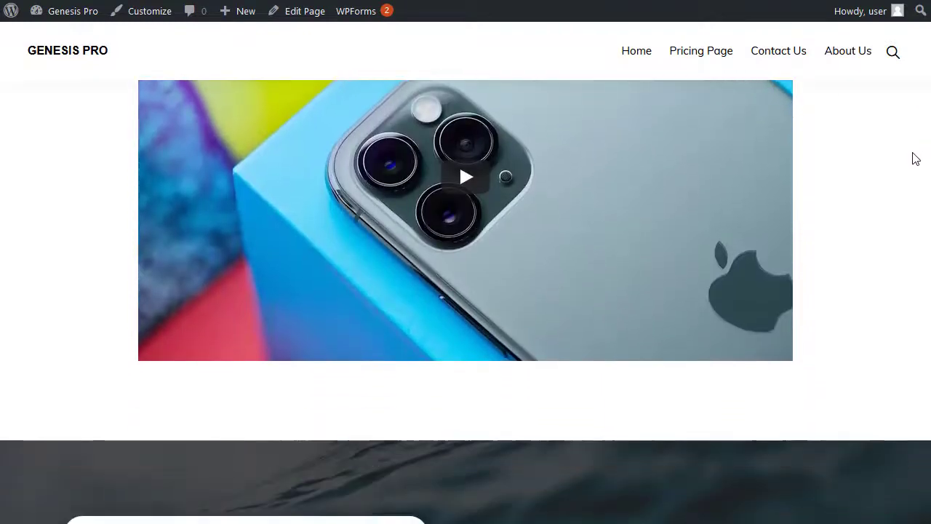
pyautogui.scroll(-7, 902, 207)
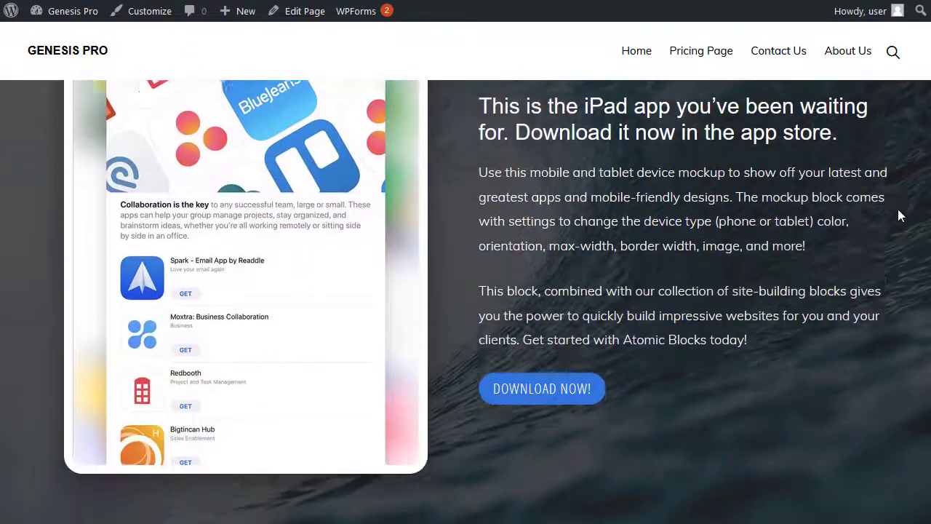
pyautogui.scroll(-7, 889, 265)
pyautogui.scroll(-7, 875, 328)
pyautogui.scroll(-8, 864, 389)
pyautogui.scroll(-3, 868, 469)
pyautogui.scroll(5, 869, 464)
pyautogui.scroll(20, 878, 442)
pyautogui.scroll(10, 893, 181)
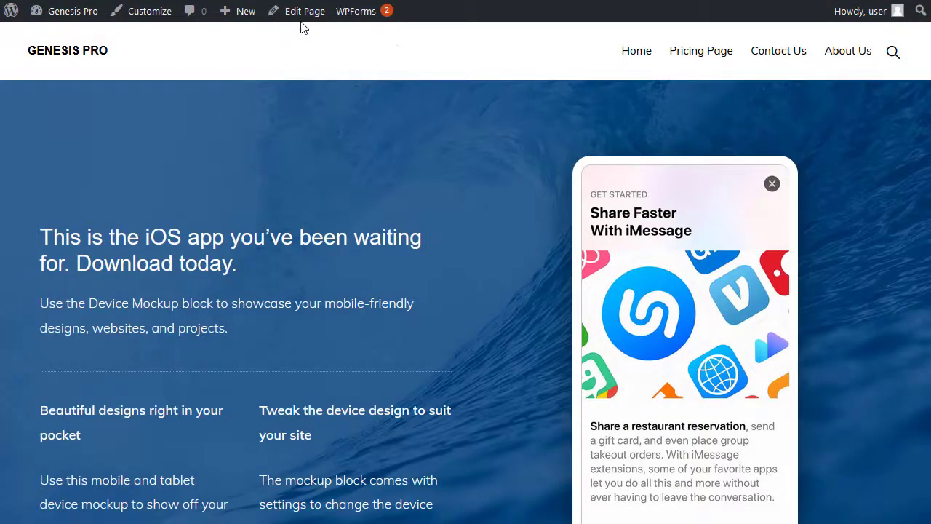
# - Reopen the page for editing and examine the iOS section's heading, paragraph, surrounding columns block and the page title
pyautogui.click(301, 16)
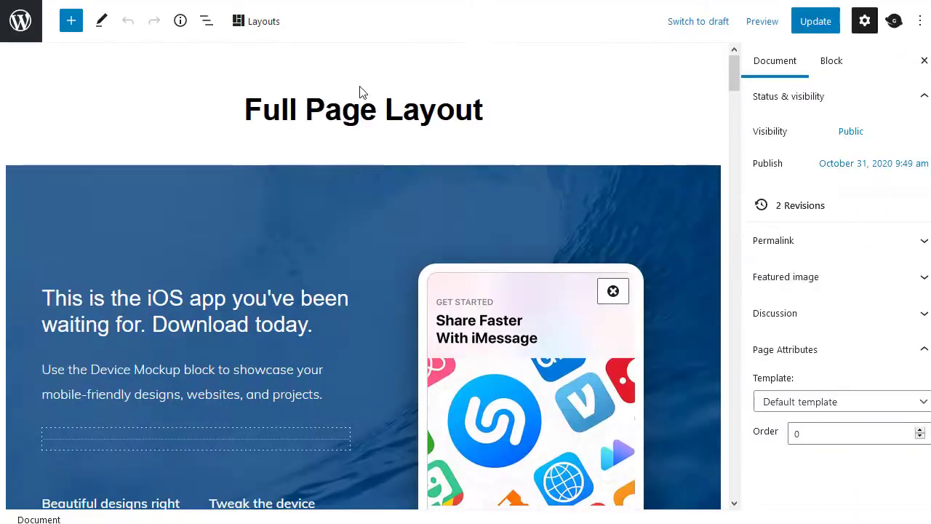
pyautogui.tripleClick(166, 297)
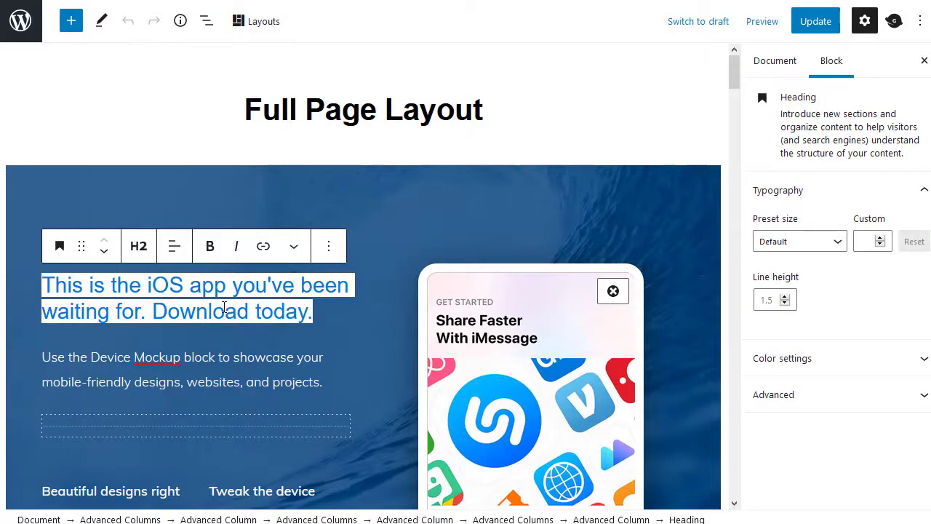
pyautogui.tripleClick(205, 360)
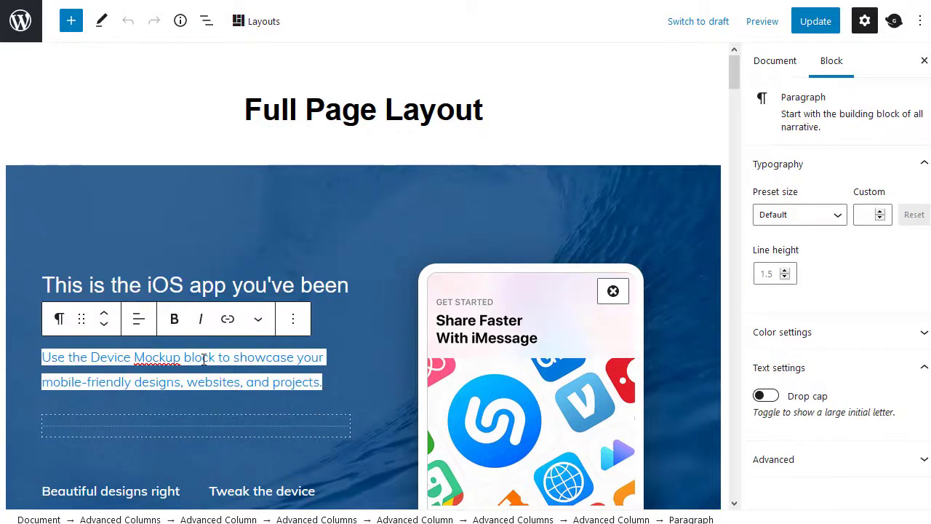
pyautogui.click(242, 356)
pyautogui.doubleClick(242, 358)
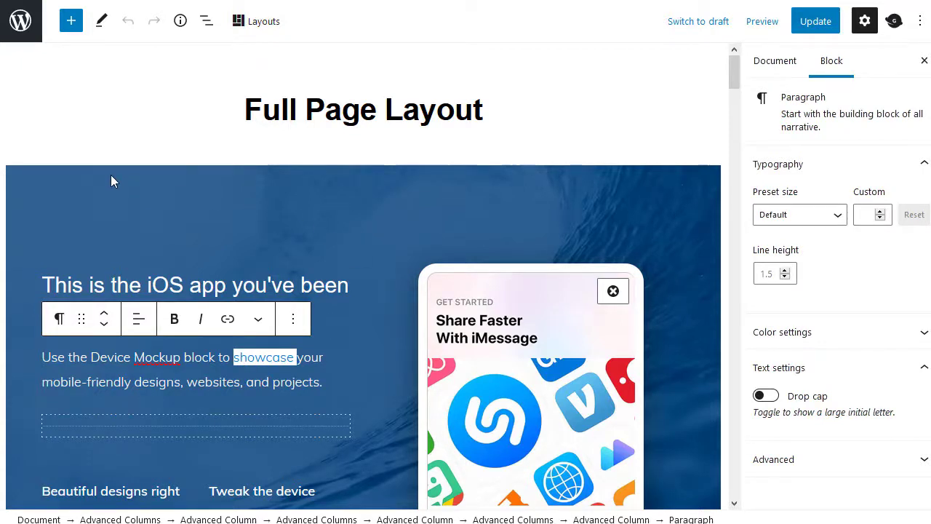
pyautogui.click(24, 179)
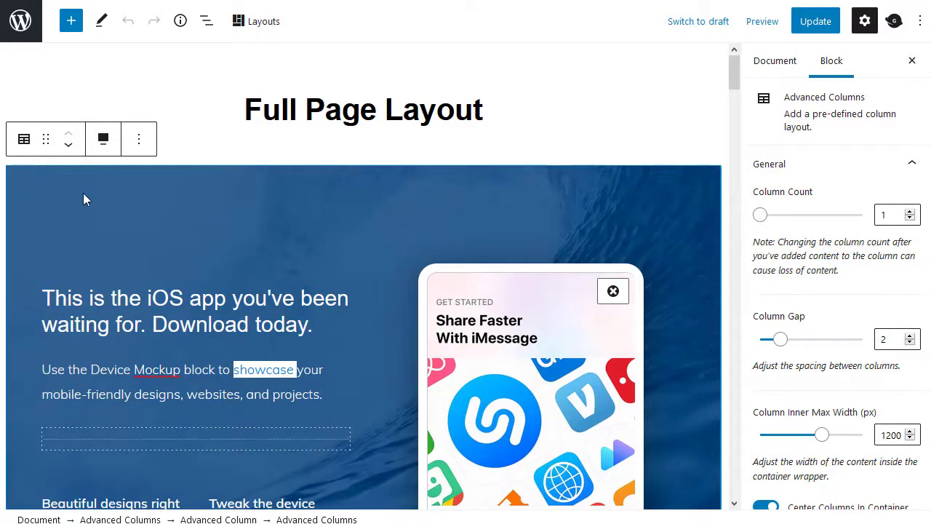
pyautogui.click(297, 109)
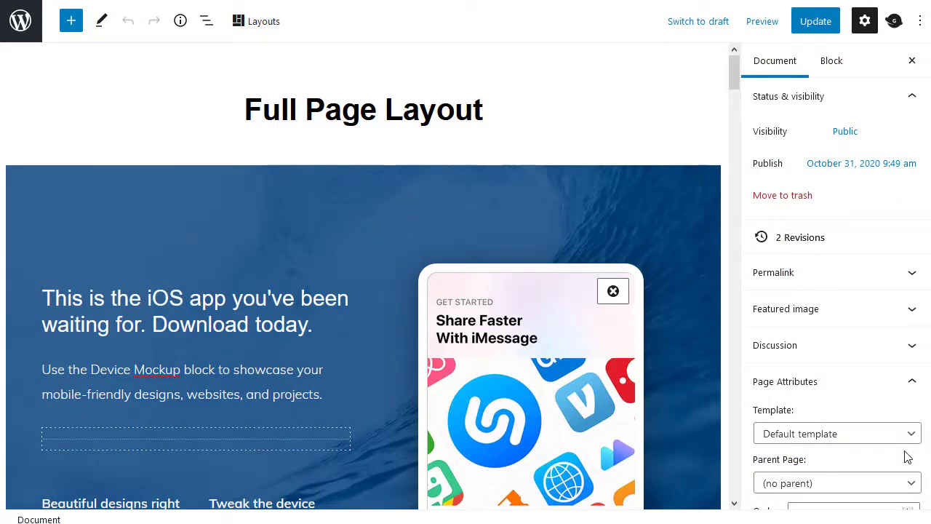
# - Set the background image focal point of the iOS section's Advanced Columns block to 47% horizontal and 30% vertical
pyautogui.click(287, 297)
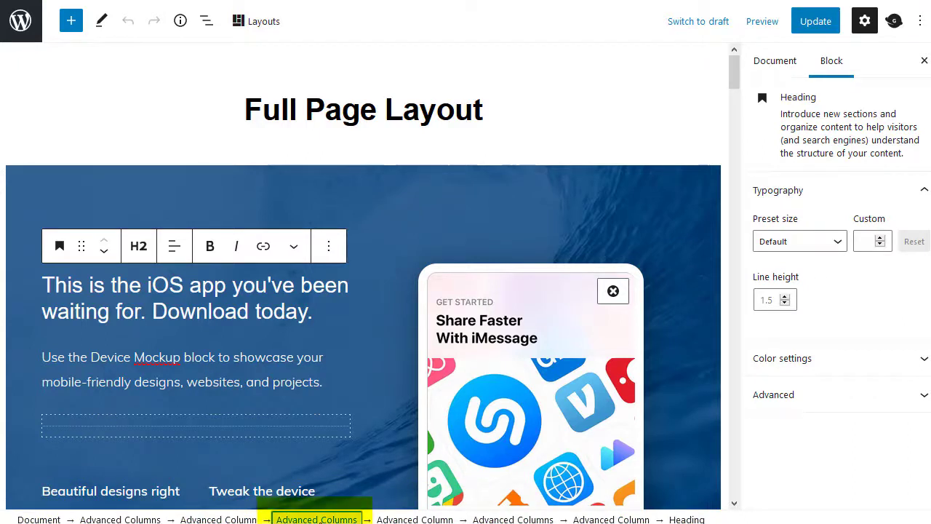
pyautogui.click(320, 520)
pyautogui.scroll(-4, 837, 301)
pyautogui.click(833, 458)
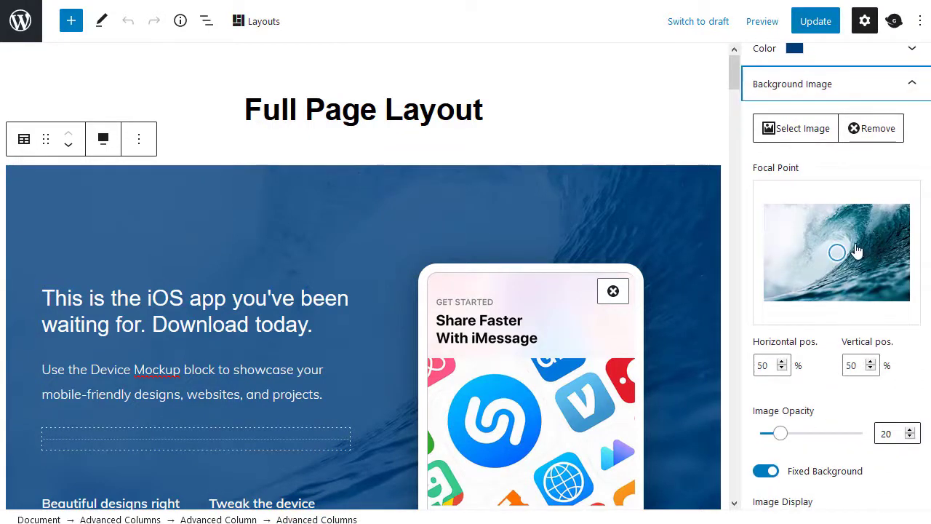
pyautogui.moveTo(836, 253)
pyautogui.mouseDown()
pyautogui.moveTo(832, 221)
pyautogui.moveTo(777, 245)
pyautogui.moveTo(809, 277)
pyautogui.moveTo(846, 235)
pyautogui.moveTo(832, 232)
pyautogui.mouseUp()
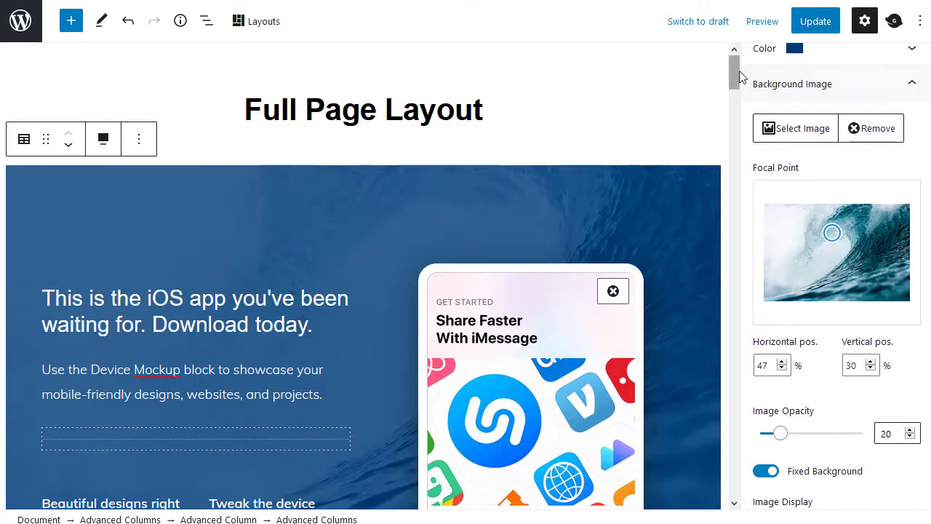
# - Replace the picture in the iOS section's phone mockup with inside-phone-graphic.png from the media library
pyautogui.moveTo(733, 73); pyautogui.dragTo(735, 98)
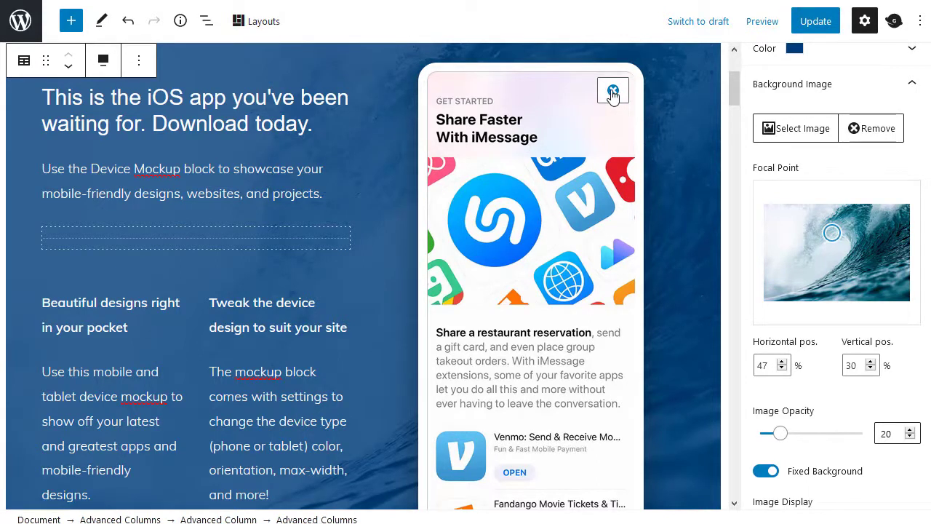
pyautogui.click(613, 93)
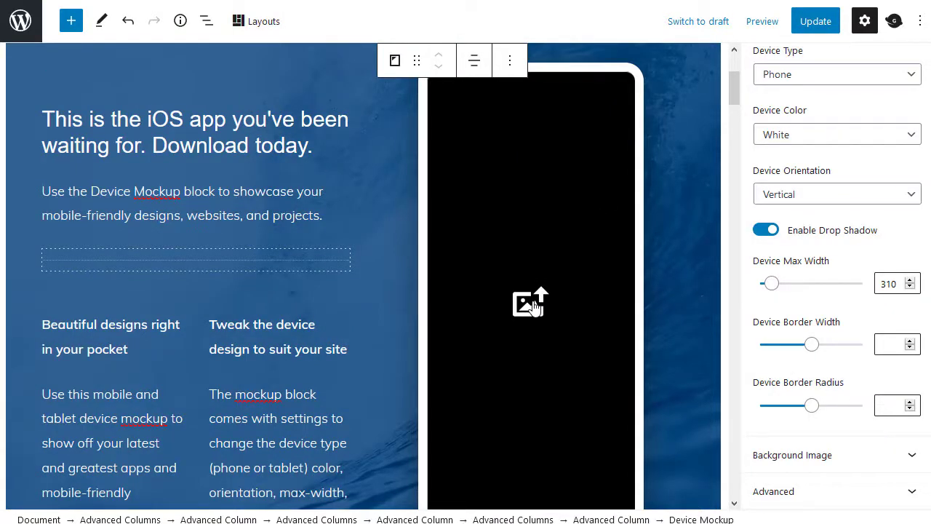
pyautogui.click(531, 306)
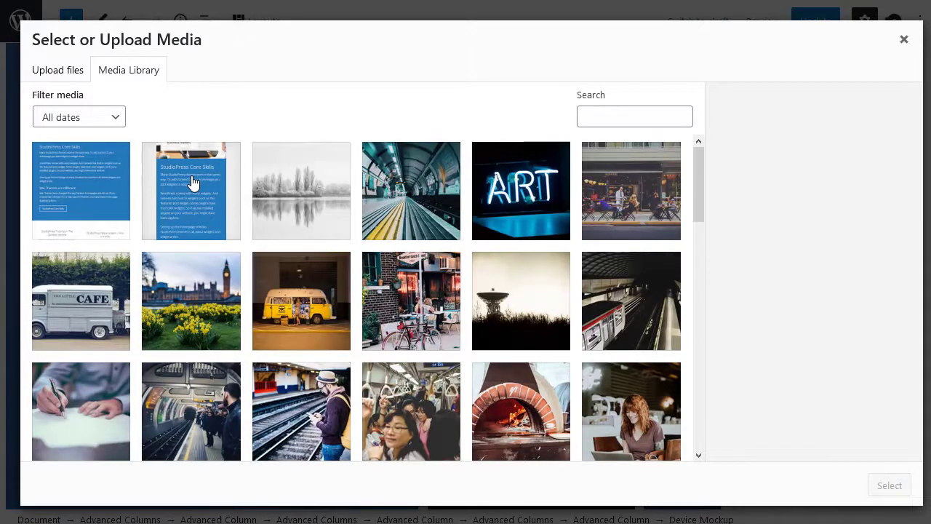
pyautogui.click(193, 182)
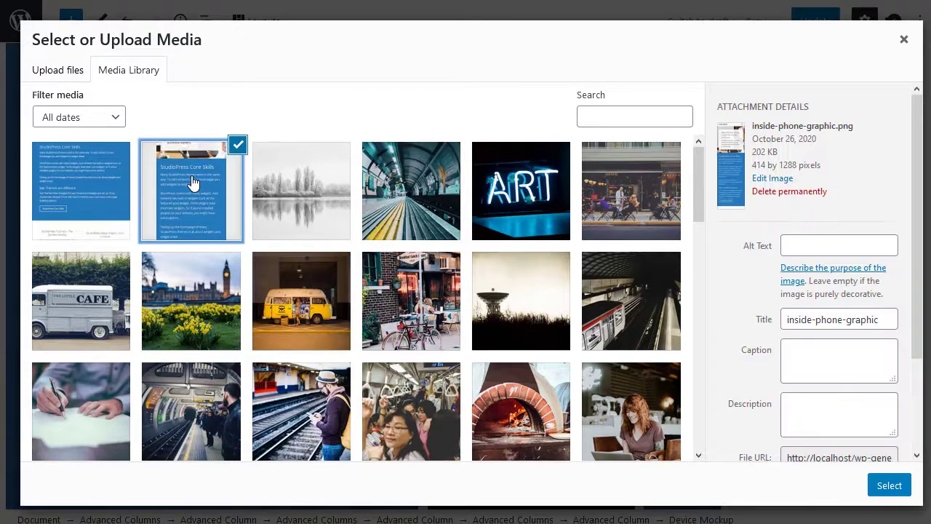
pyautogui.click(886, 493)
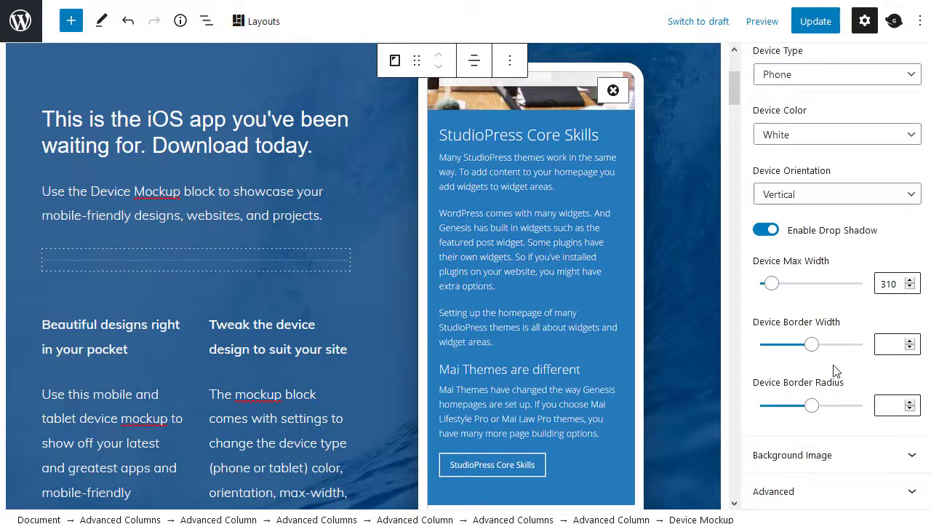
# - Set the phone mockup image's focal point to 56% horizontal and 0% vertical
pyautogui.click(827, 457)
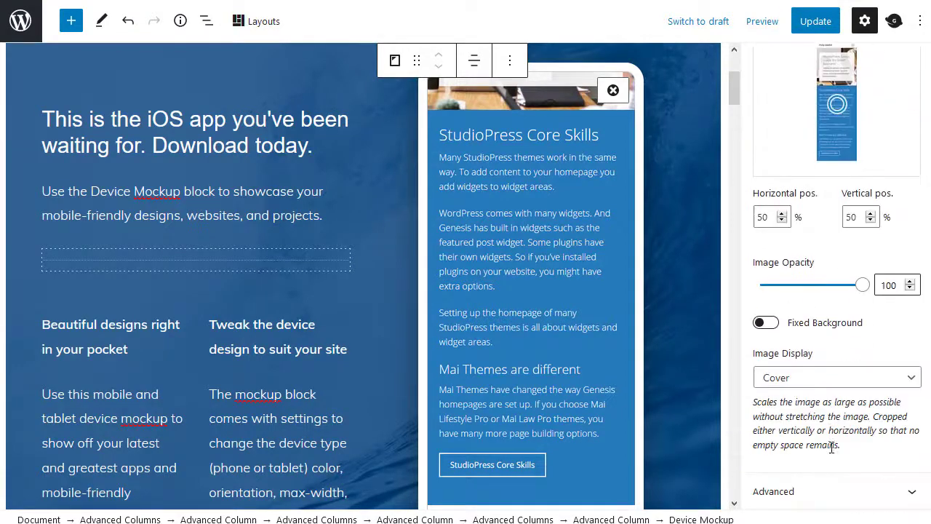
pyautogui.scroll(2, 851, 295)
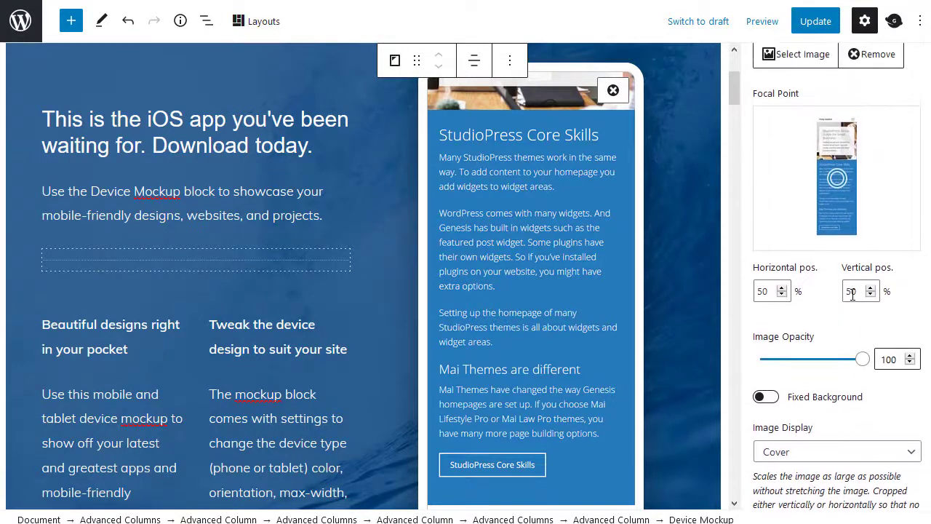
pyautogui.scroll(2, 851, 294)
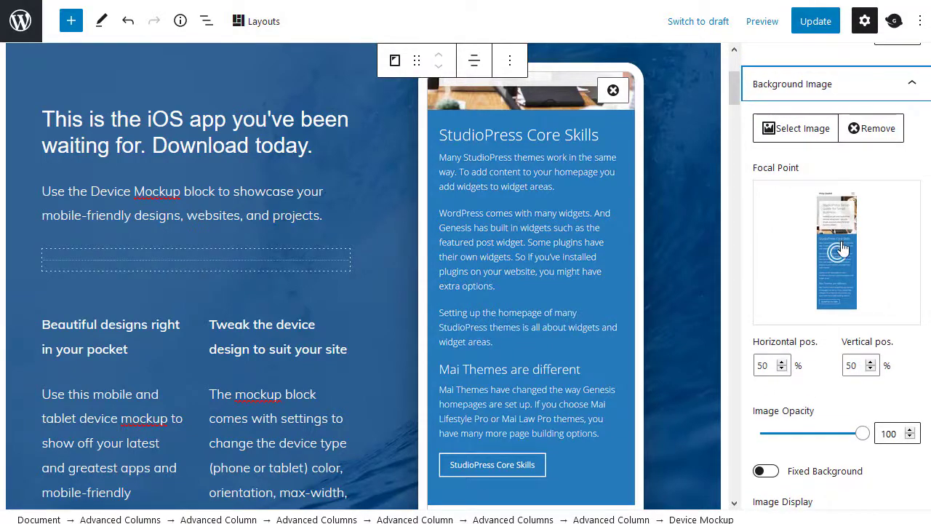
pyautogui.moveTo(837, 249); pyautogui.dragTo(839, 190)
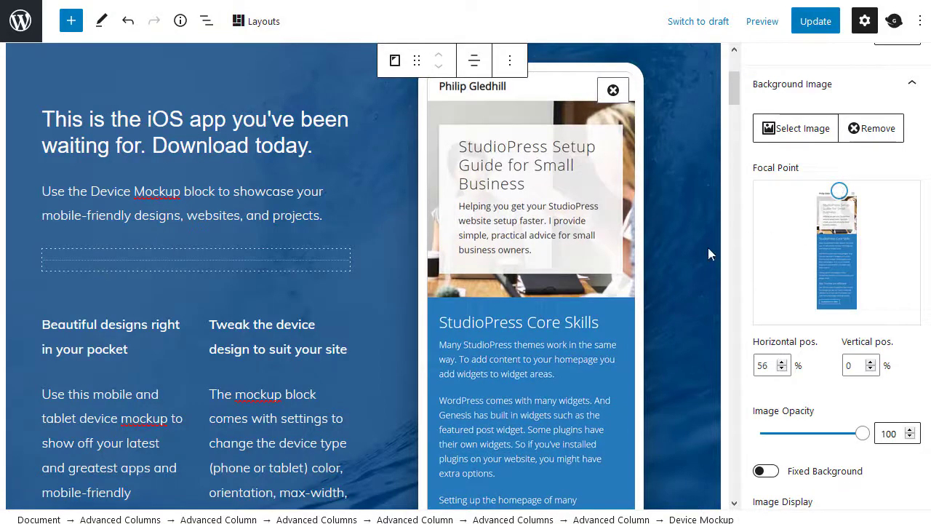
# - Replace the picture in the iPad section's tablet mockup with iPad-mock-up-philG.png from the media library
pyautogui.click(689, 172)
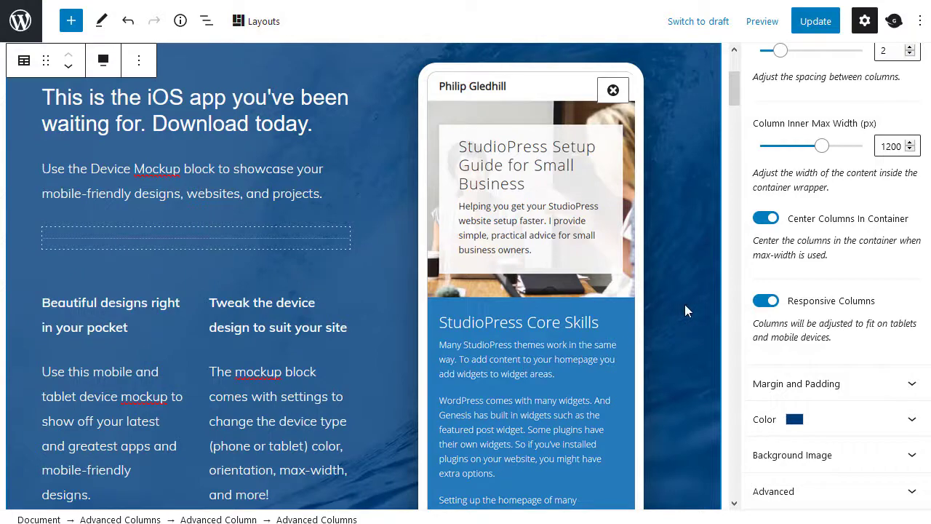
pyautogui.scroll(-1, 684, 304)
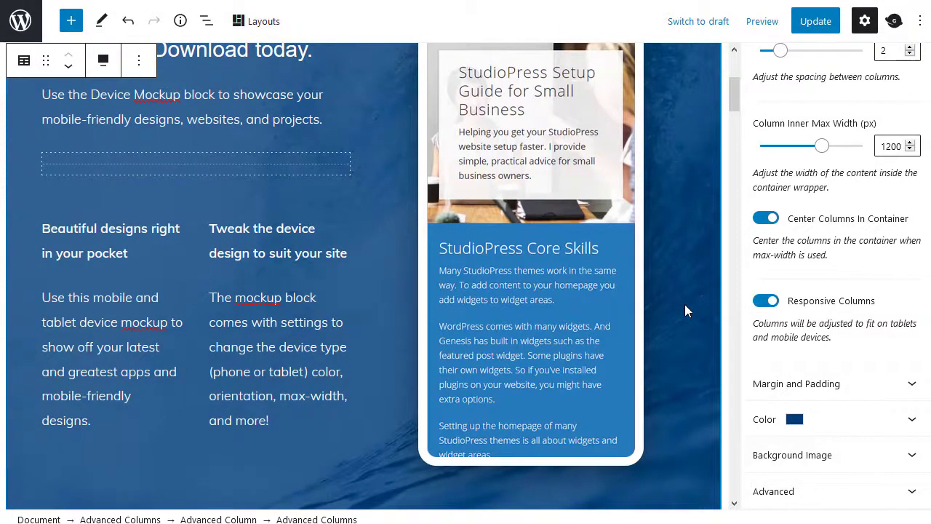
pyautogui.scroll(-10, 685, 305)
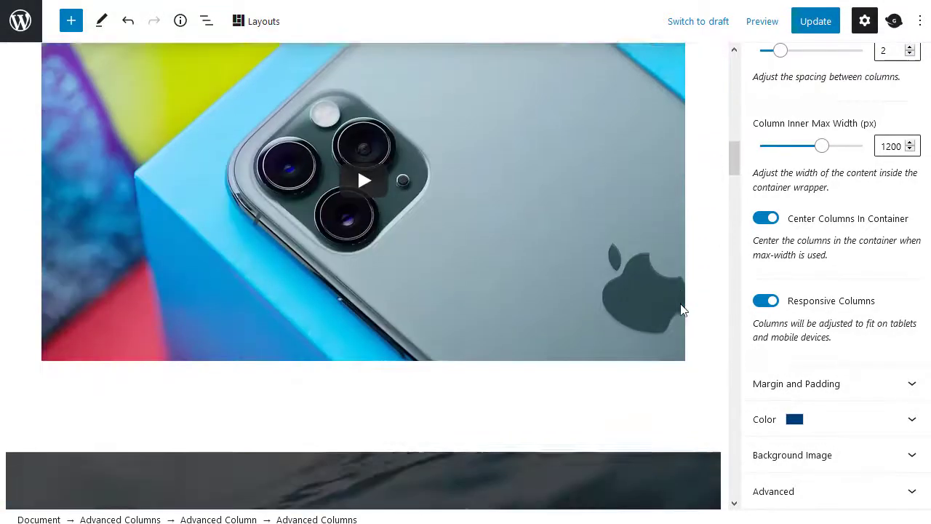
pyautogui.scroll(-6, 679, 303)
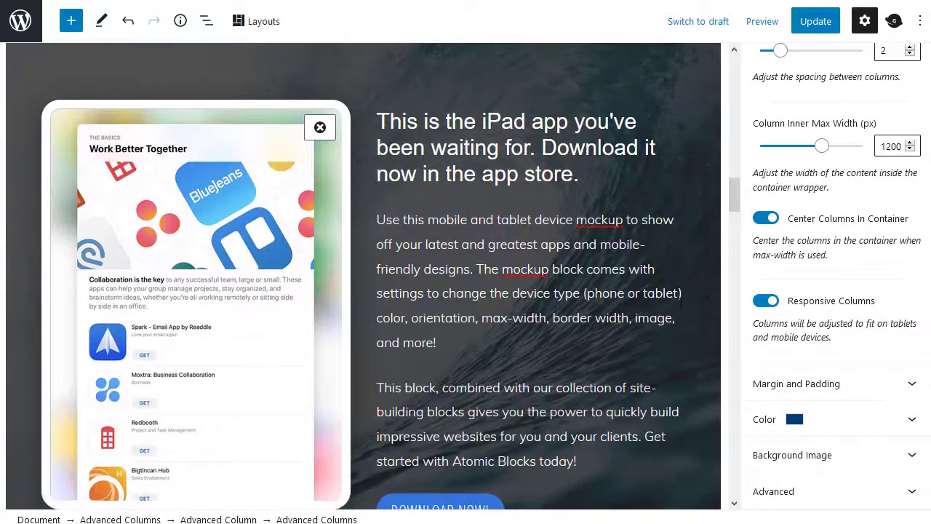
pyautogui.scroll(-1, 680, 304)
pyautogui.scroll(1, 363, 318)
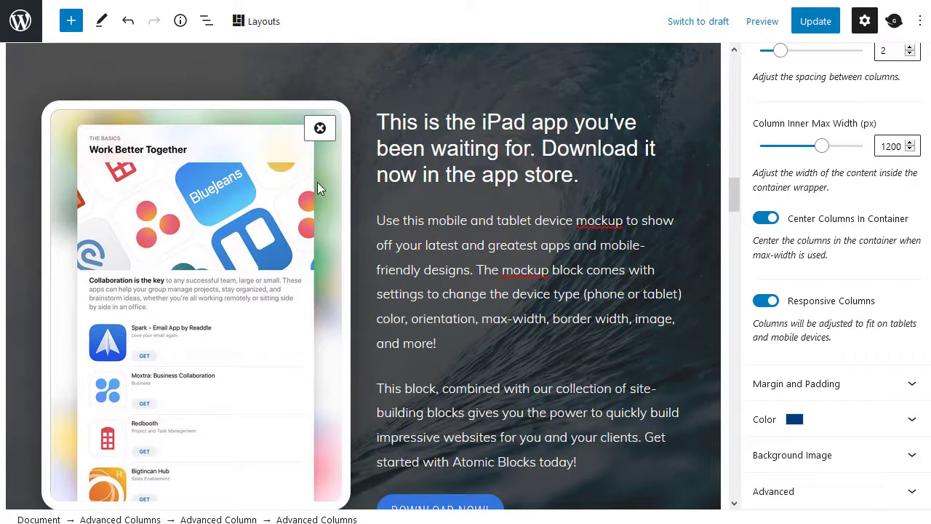
pyautogui.click(320, 131)
pyautogui.click(320, 131)
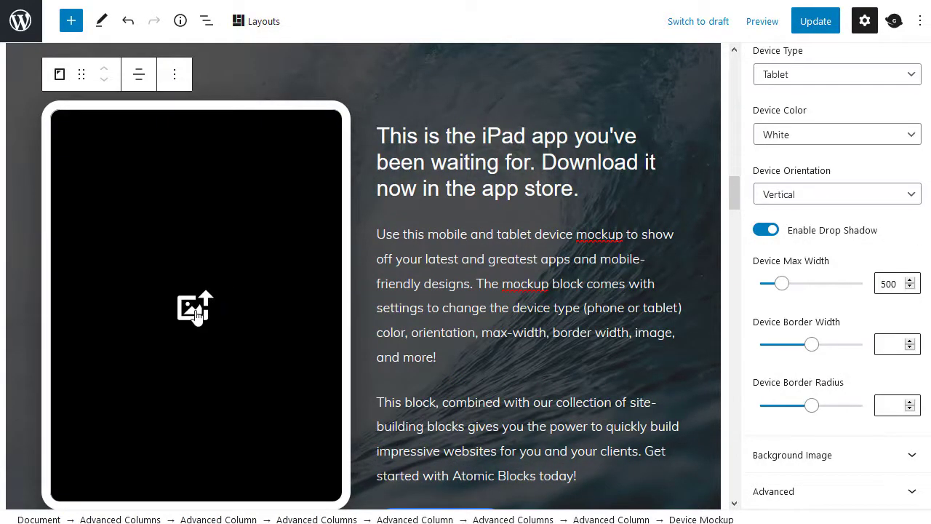
pyautogui.click(195, 309)
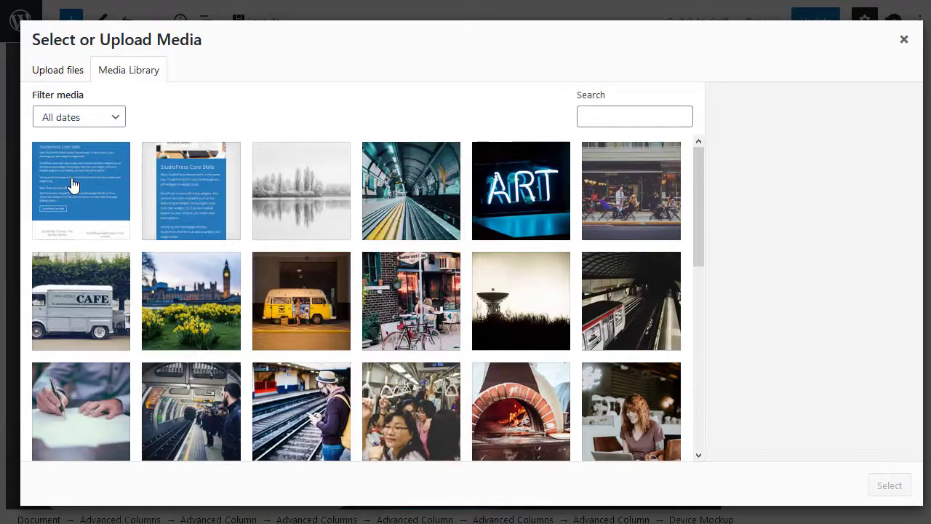
pyautogui.click(72, 184)
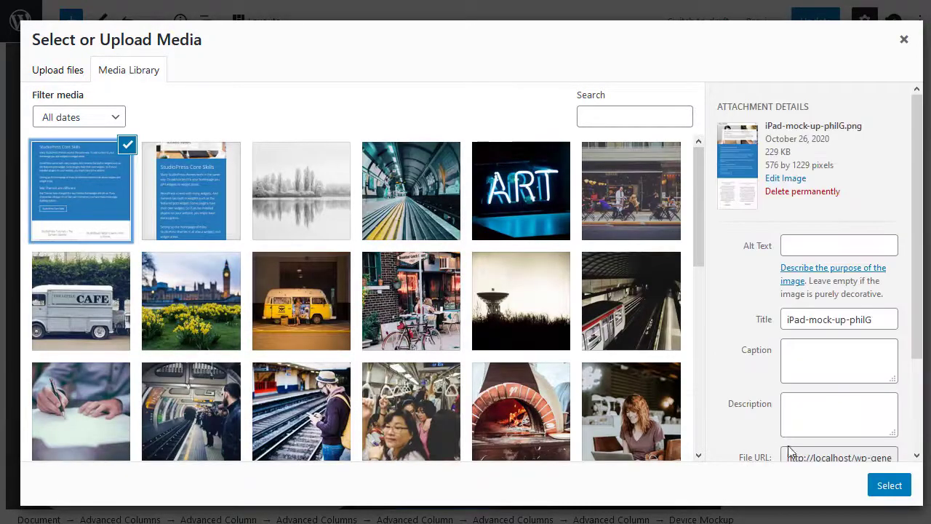
pyautogui.click(888, 485)
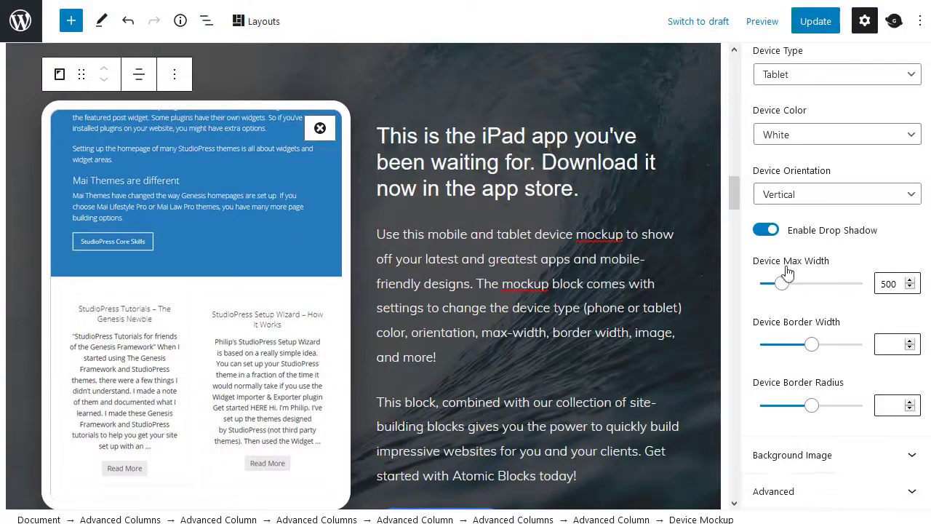
# - Set the tablet mockup image's focal point to 49% horizontal and 0% vertical, and update the page
pyautogui.click(811, 454)
pyautogui.scroll(1, 837, 291)
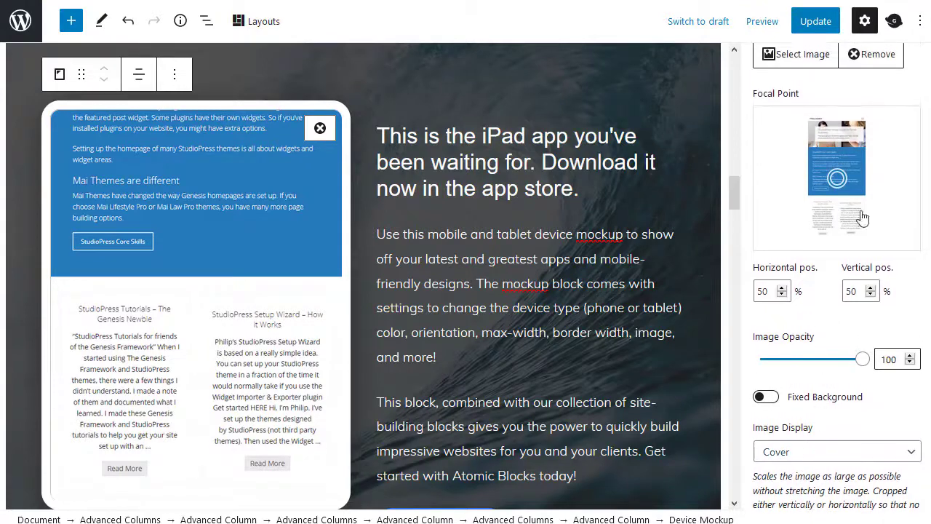
pyautogui.moveTo(838, 178); pyautogui.dragTo(837, 117)
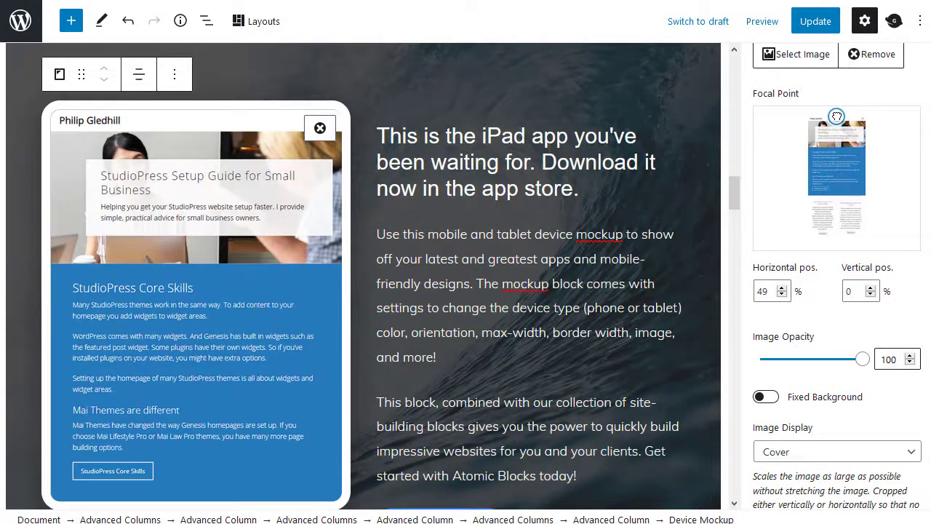
pyautogui.click(808, 23)
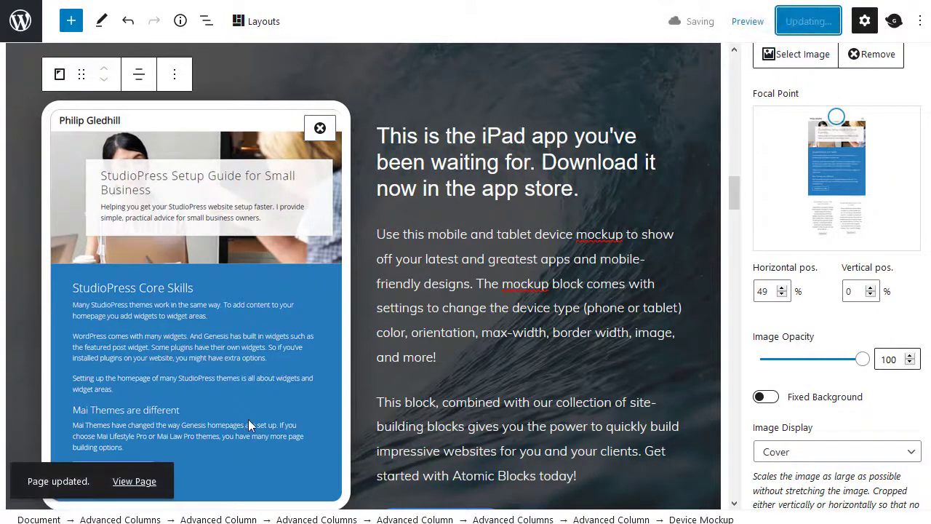
# - View the published page and examine the phone mockup, video and tablet mockup sections
pyautogui.click(133, 481)
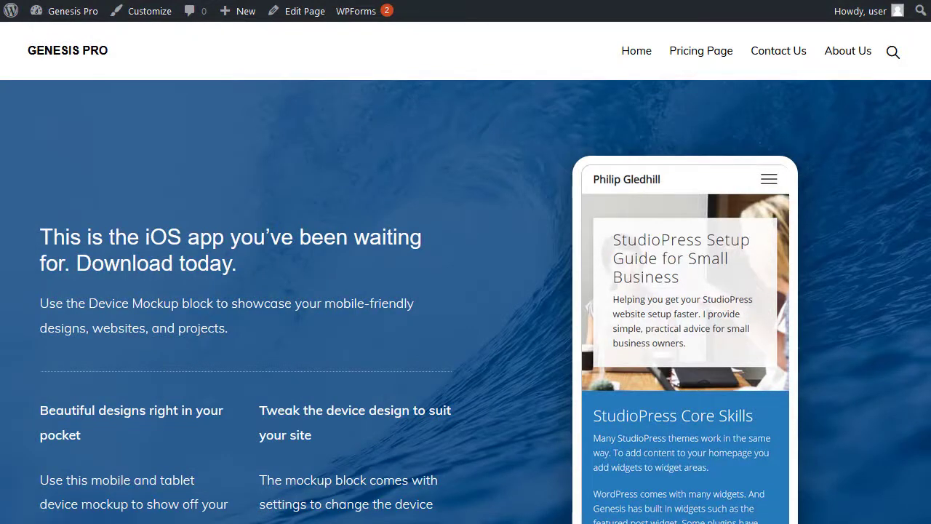
pyautogui.scroll(-1, 466, 306)
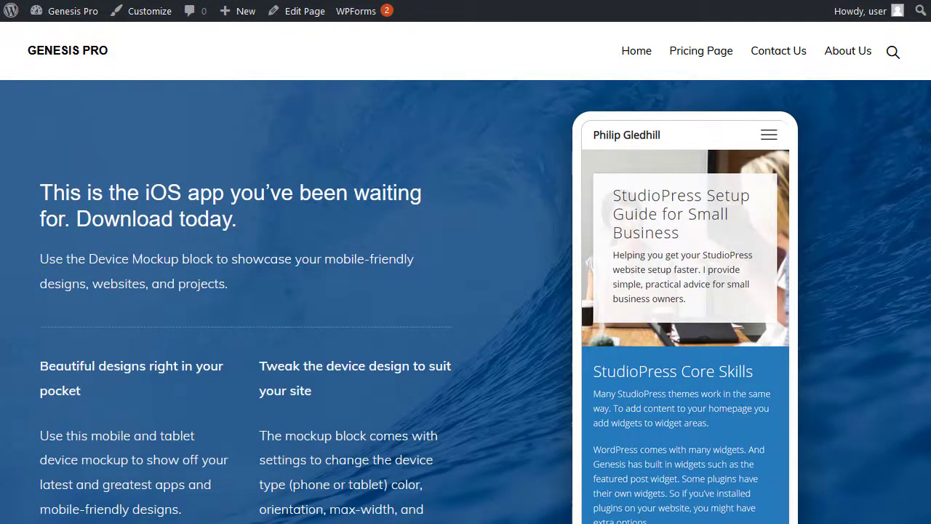
pyautogui.scroll(-10, 465, 302)
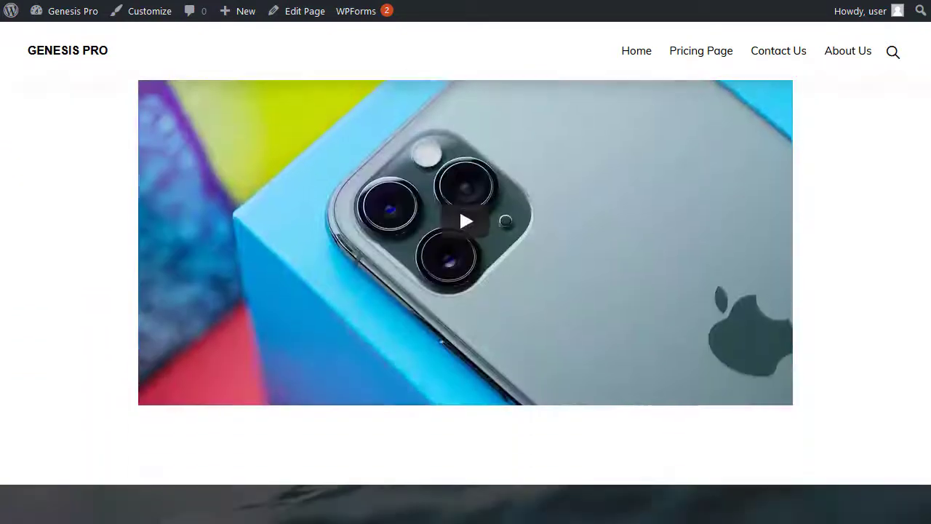
pyautogui.scroll(5, 465, 302)
pyautogui.scroll(-2, 466, 302)
pyautogui.scroll(2, 465, 302)
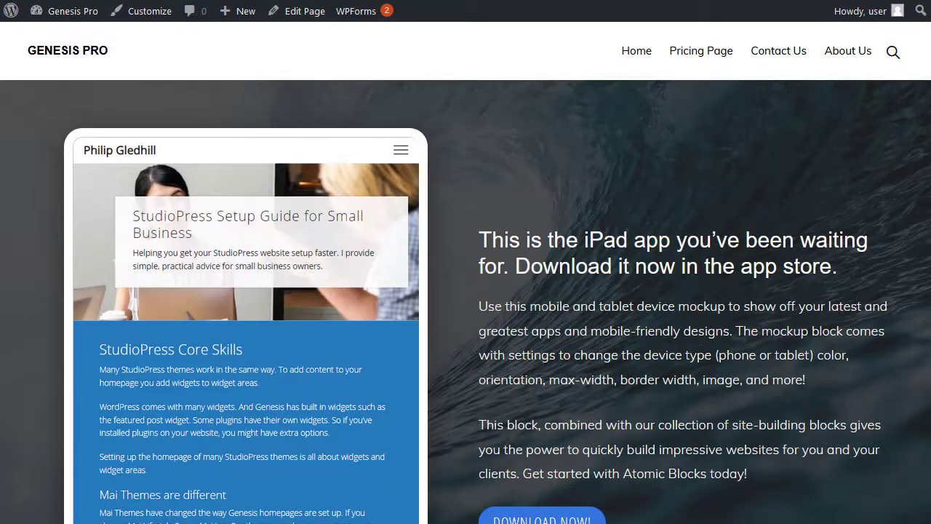
pyautogui.scroll(-2, 466, 302)
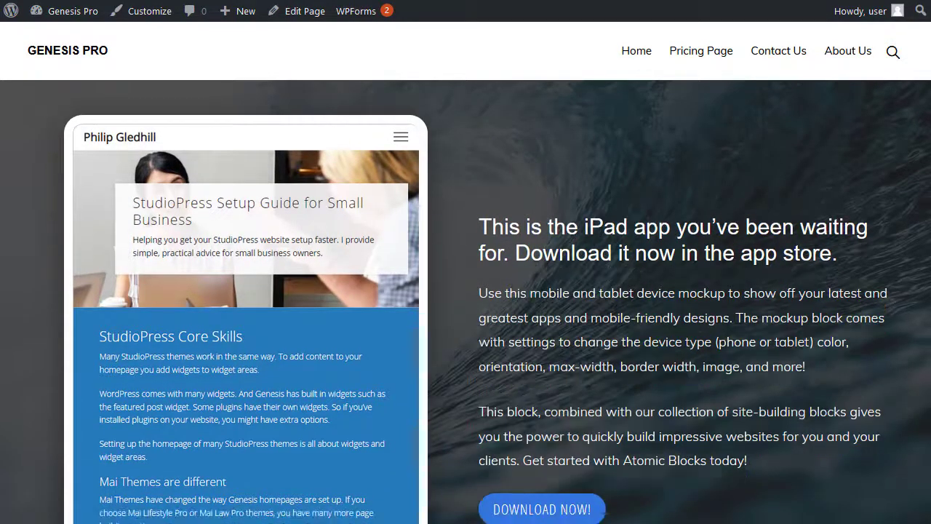
pyautogui.scroll(15, 466, 302)
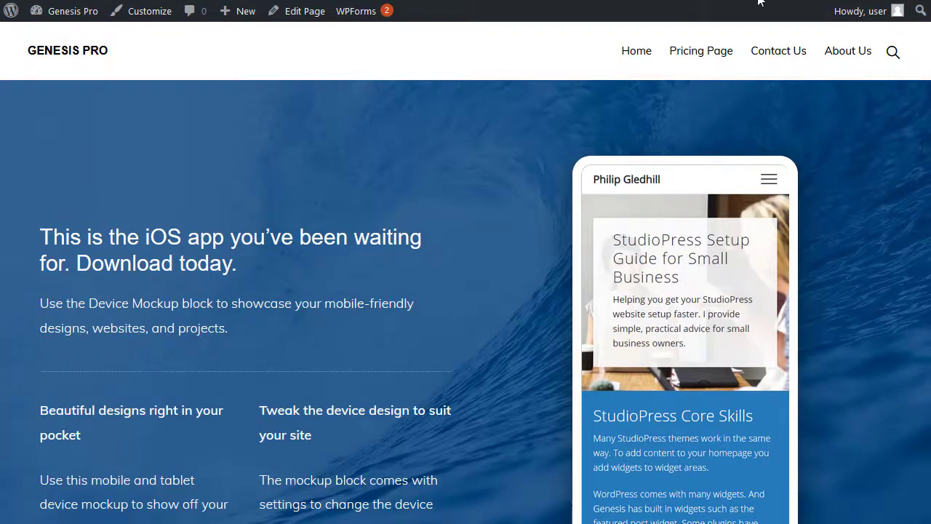
# - Open the Page Built From Sections page for editing and insert the prebuilt Hero Header section
pyautogui.moveTo(641, 58)
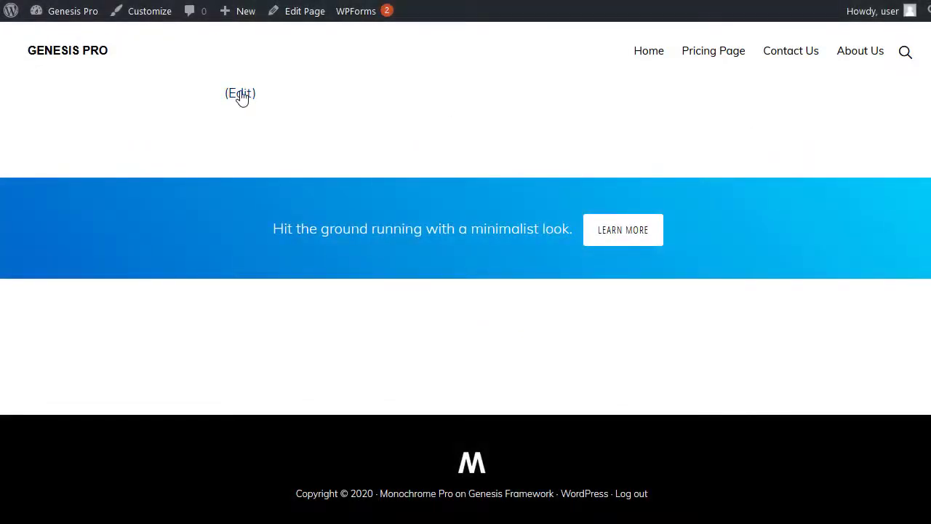
pyautogui.click(243, 98)
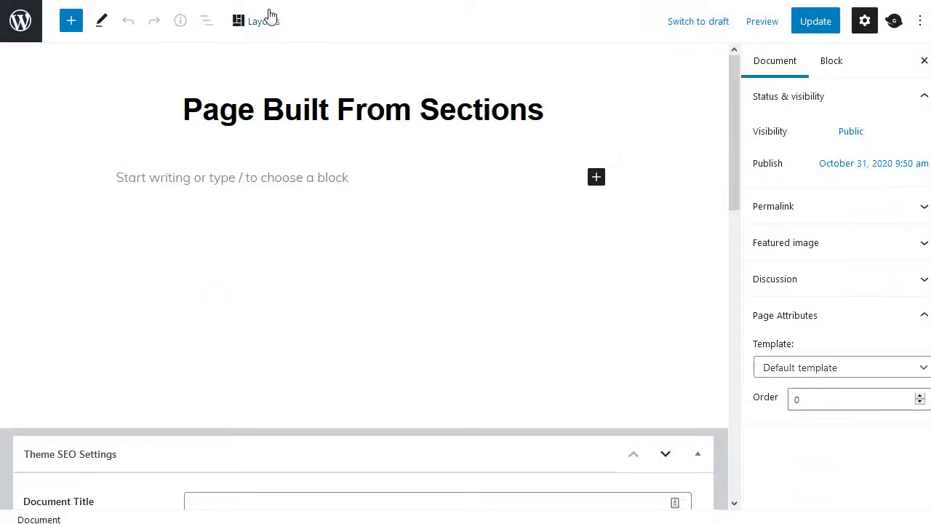
pyautogui.click(259, 26)
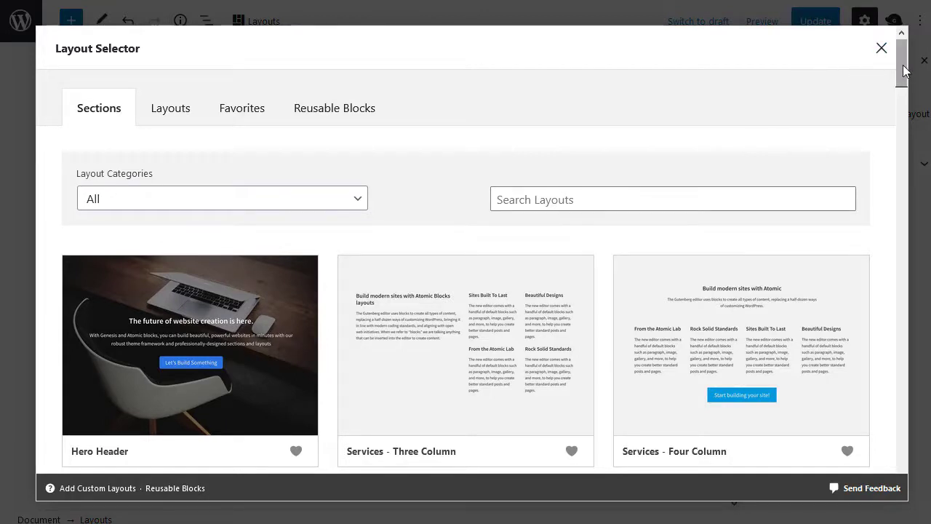
pyautogui.moveTo(906, 71)
pyautogui.mouseDown()
pyautogui.moveTo(887, 276)
pyautogui.moveTo(902, 375)
pyautogui.moveTo(909, 67)
pyautogui.moveTo(921, 79)
pyautogui.mouseUp()
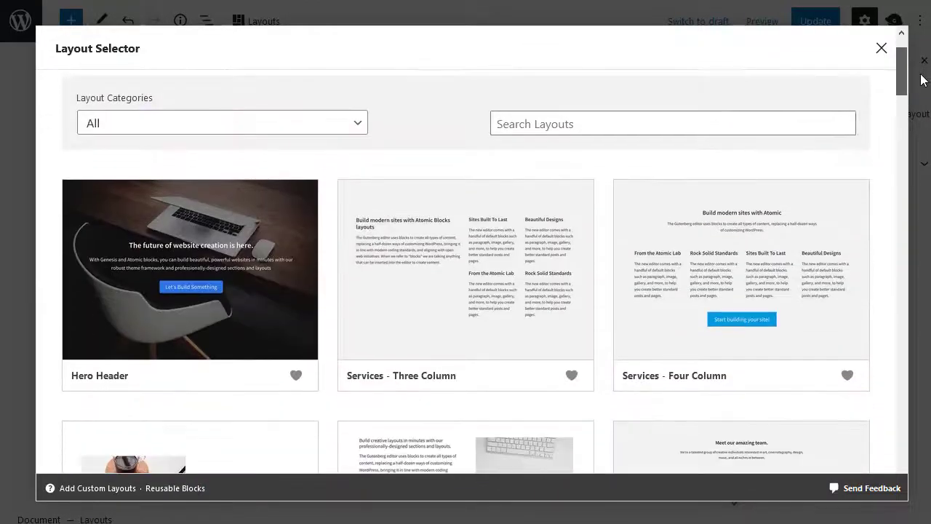
pyautogui.click(175, 246)
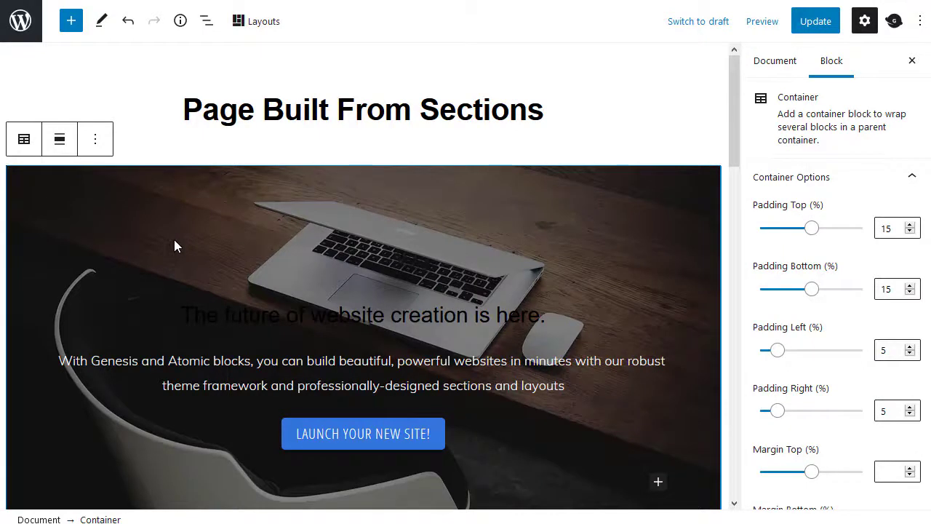
# - Insert the prebuilt Logo List section after the hero container and move it directly beneath the hero
pyautogui.click(97, 140)
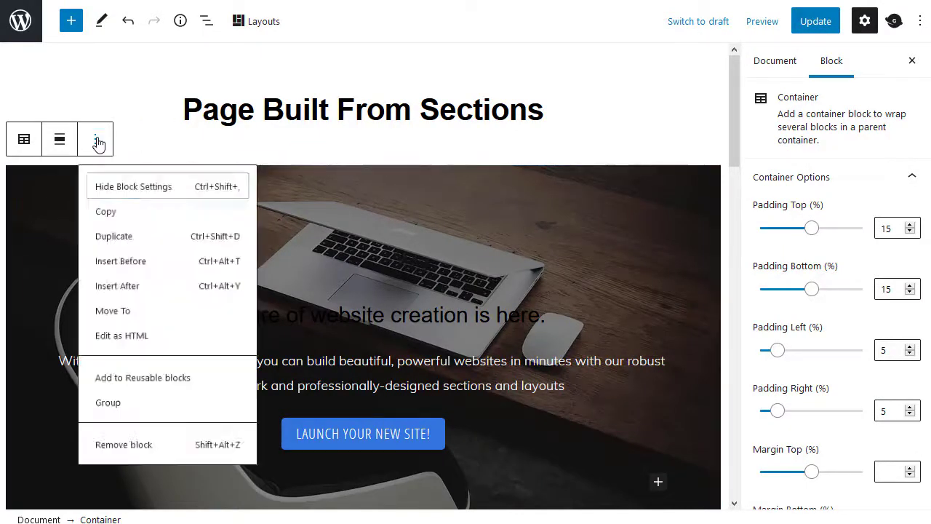
pyautogui.click(157, 294)
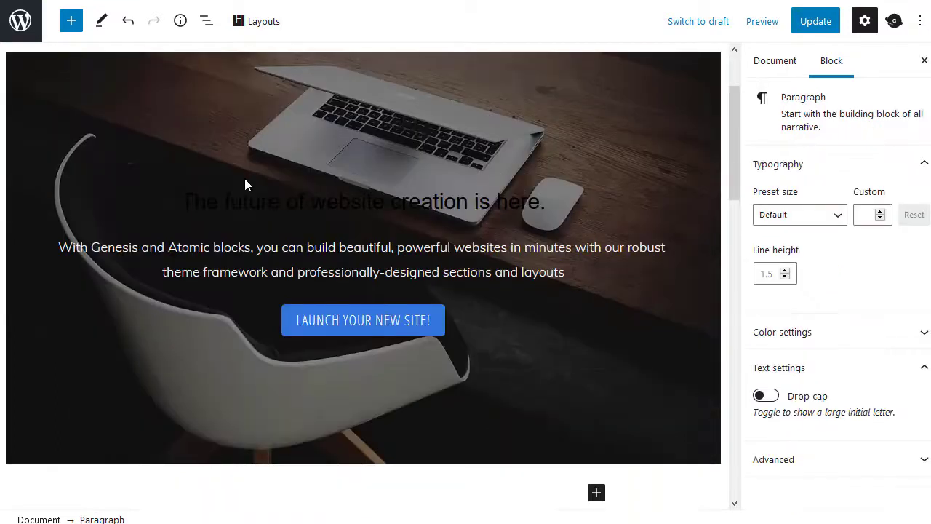
pyautogui.click(263, 24)
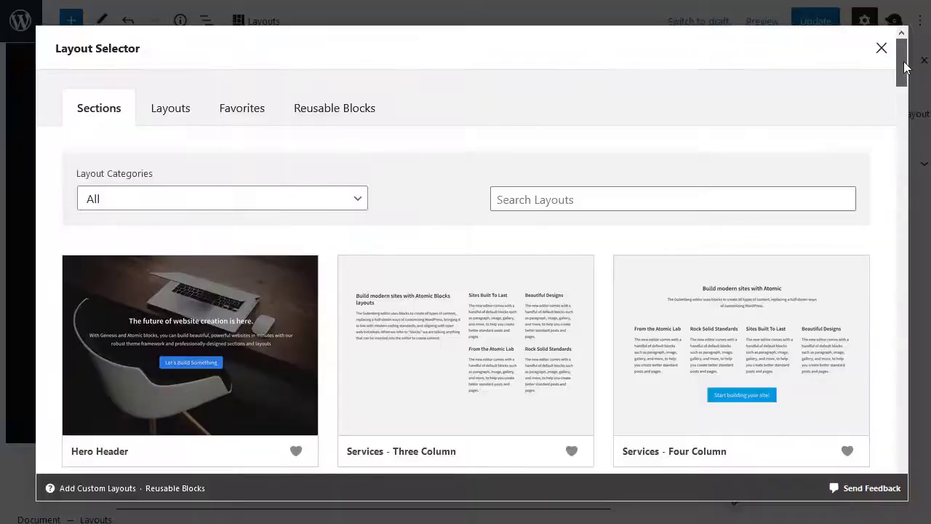
pyautogui.moveTo(903, 62); pyautogui.dragTo(881, 156)
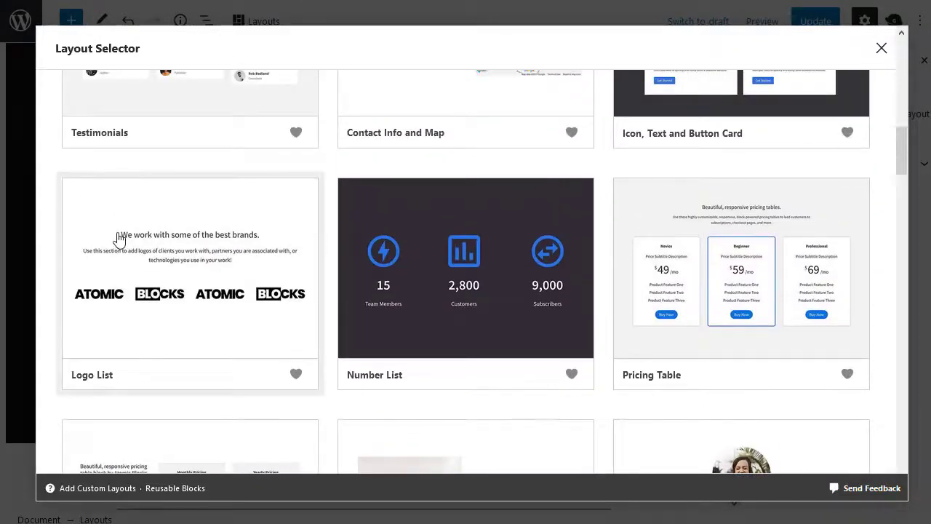
pyautogui.click(119, 240)
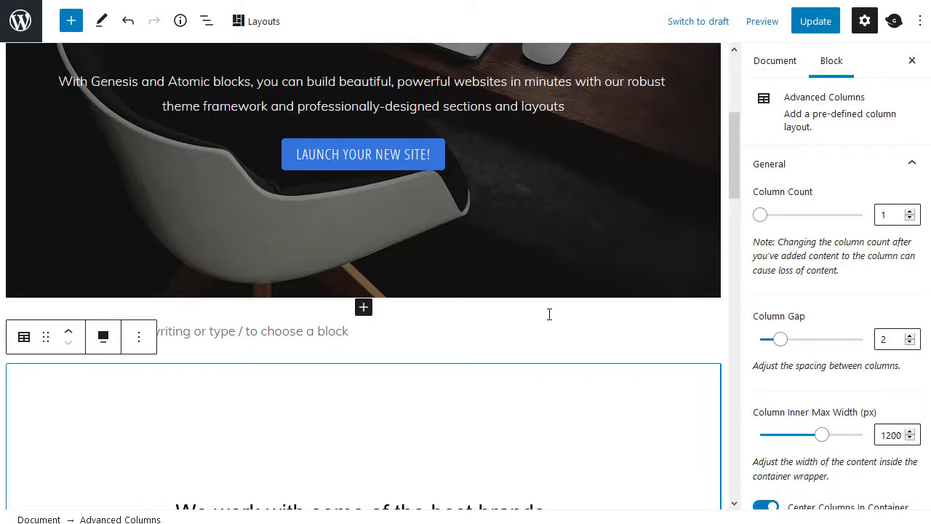
pyautogui.click(68, 333)
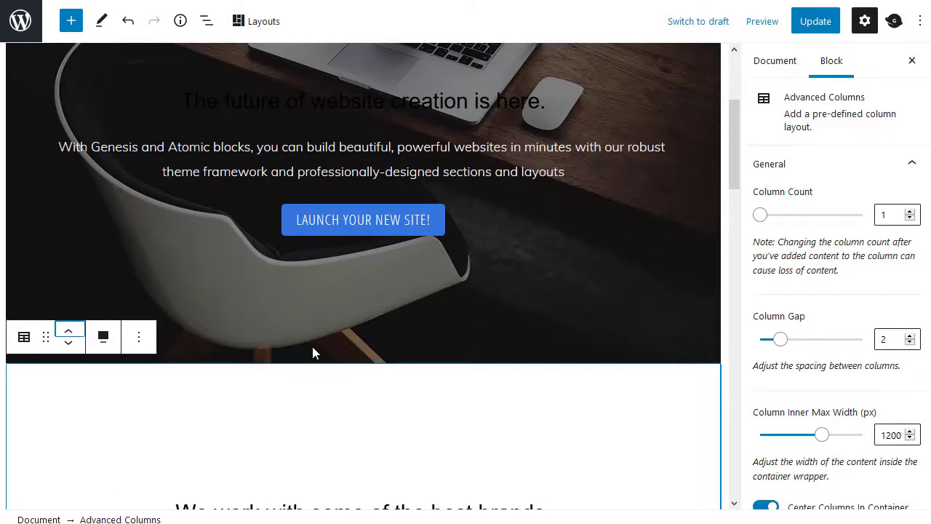
# - Insert the dark two-column download and customer testimonial section and move it directly beneath the logo list
pyautogui.click(140, 337)
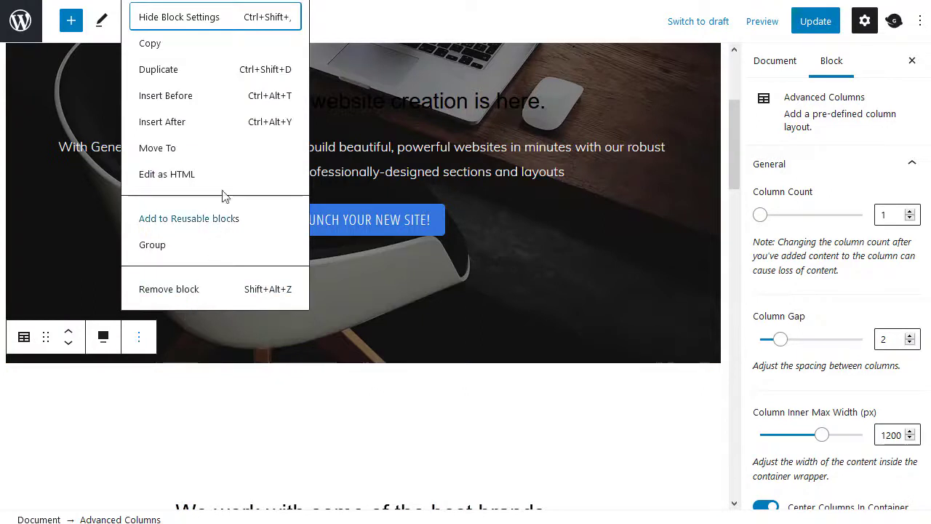
pyautogui.click(187, 123)
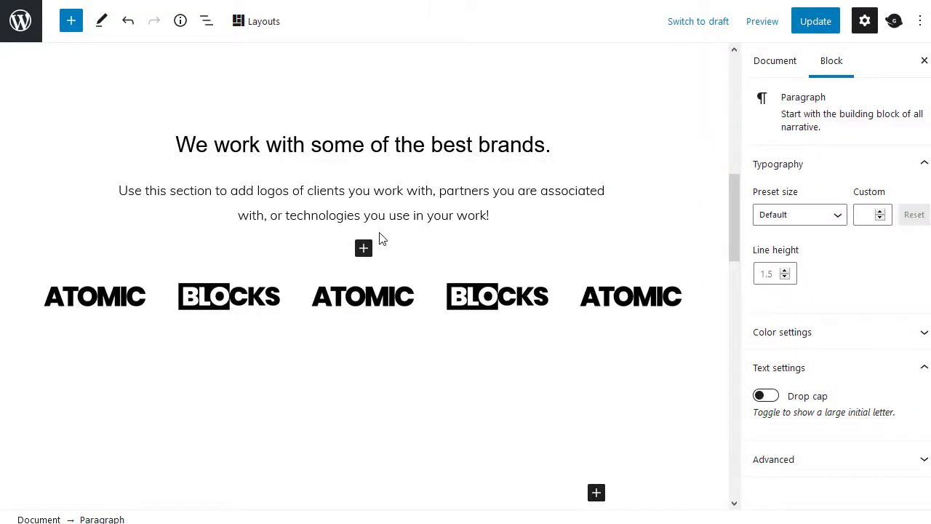
pyautogui.click(263, 26)
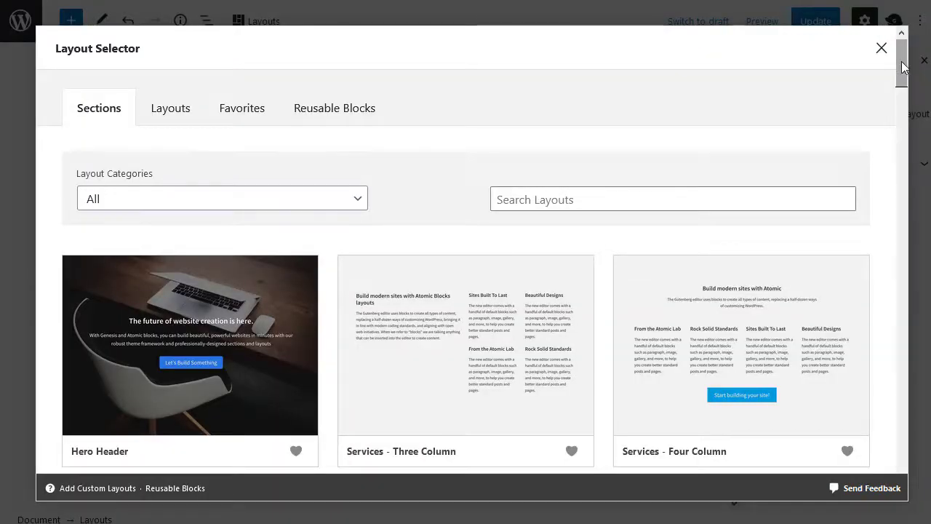
pyautogui.moveTo(902, 63); pyautogui.dragTo(880, 211)
pyautogui.click(83, 225)
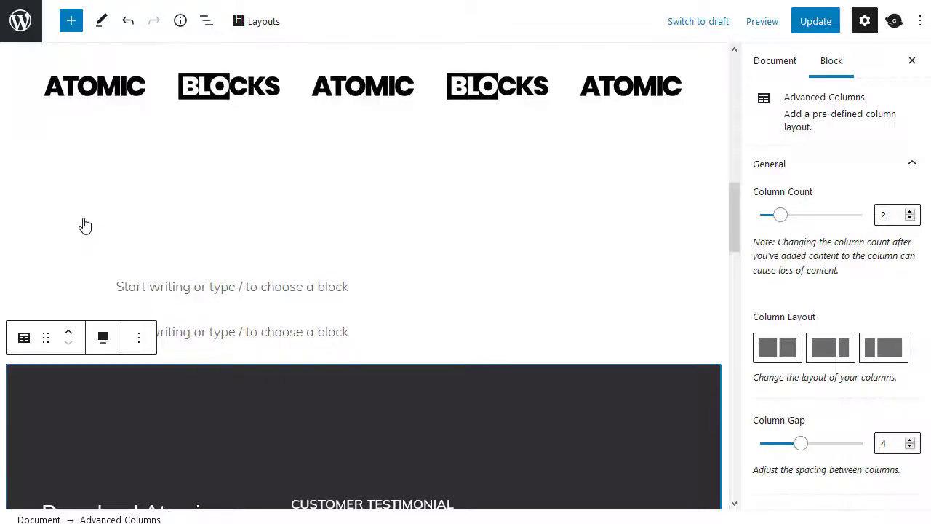
pyautogui.click(68, 336)
pyautogui.click(68, 336)
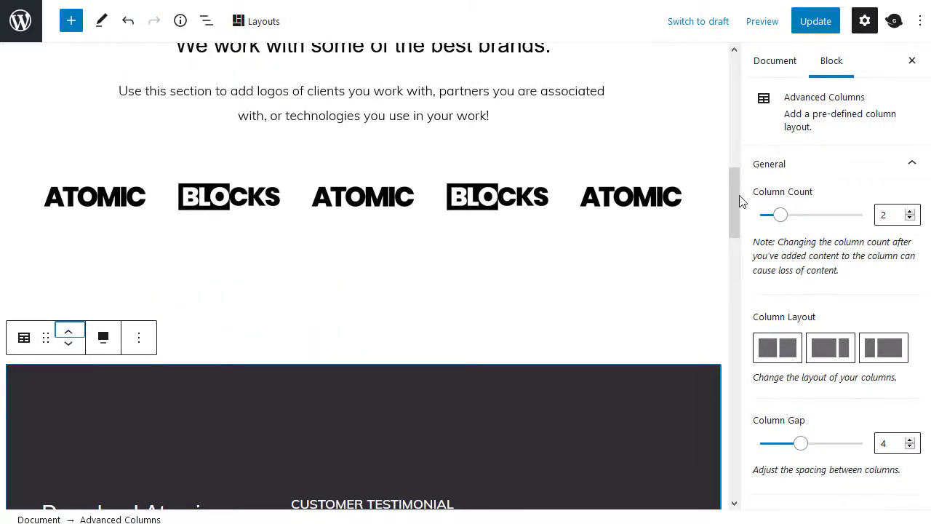
# - Insert the prebuilt Portfolio 2 section after the testimonial section and move it directly beneath that section
pyautogui.click(139, 336)
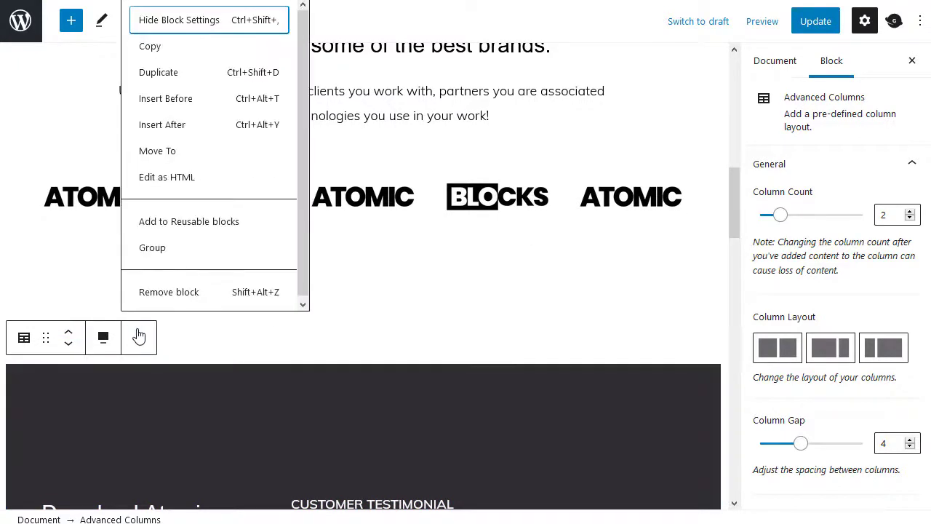
pyautogui.click(169, 125)
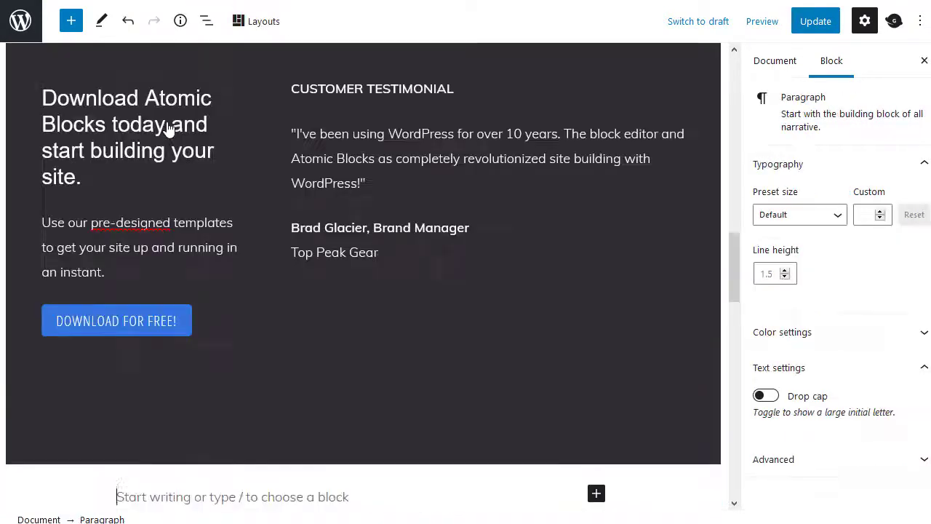
pyautogui.click(258, 28)
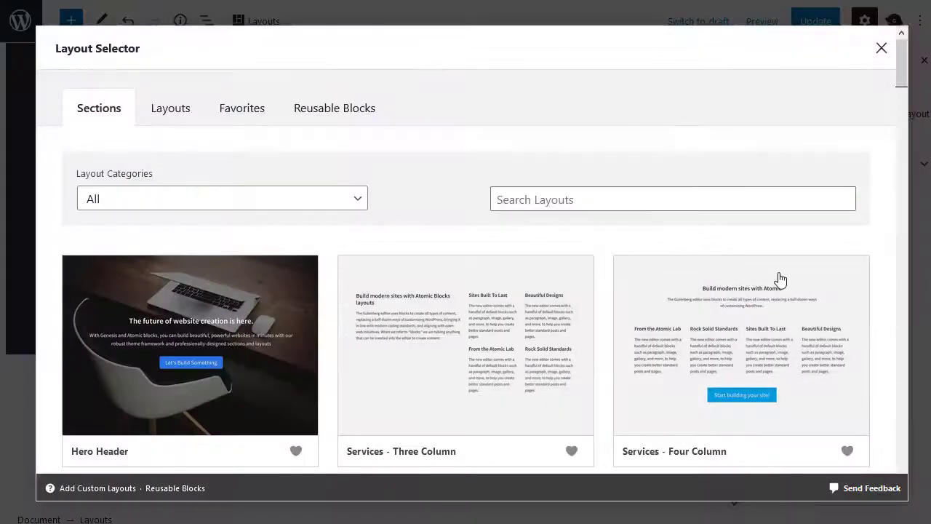
pyautogui.moveTo(899, 81); pyautogui.dragTo(884, 356)
pyautogui.scroll(-5, 633, 223)
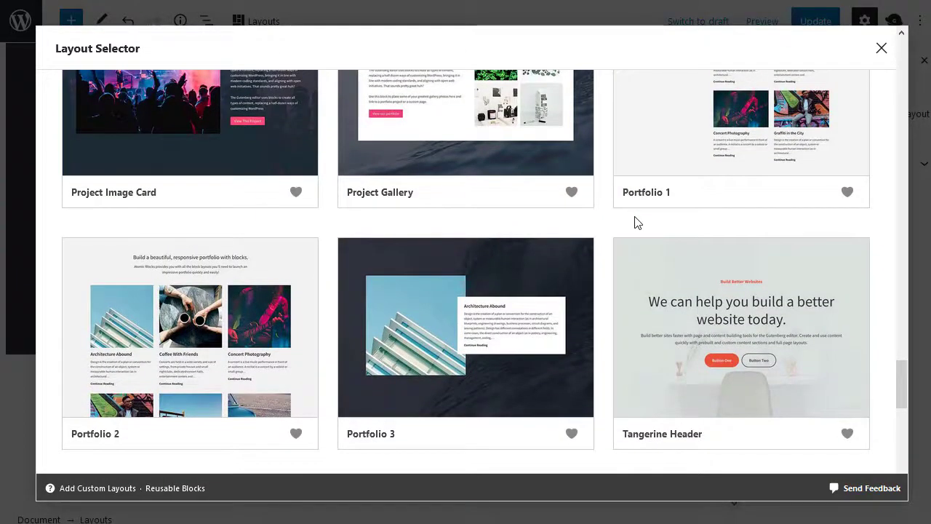
pyautogui.click(171, 313)
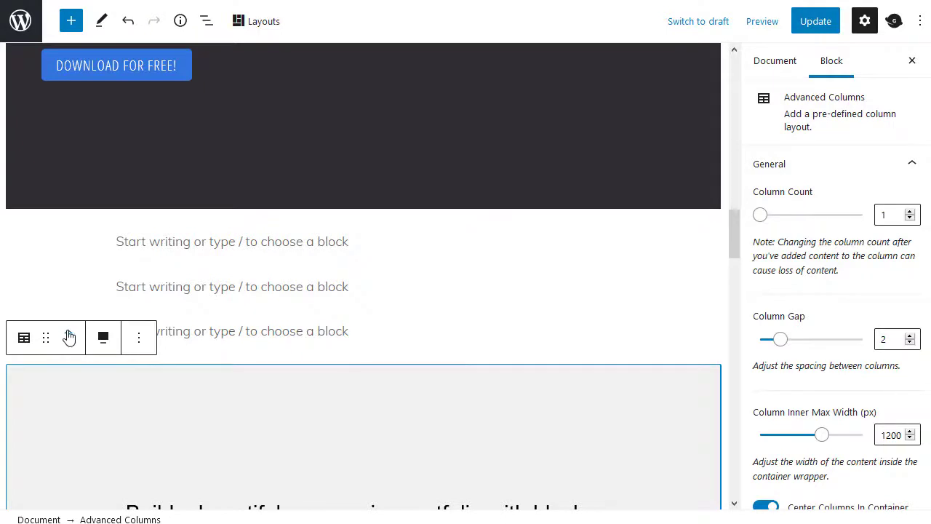
pyautogui.click(67, 334)
pyautogui.click(68, 334)
pyautogui.click(68, 333)
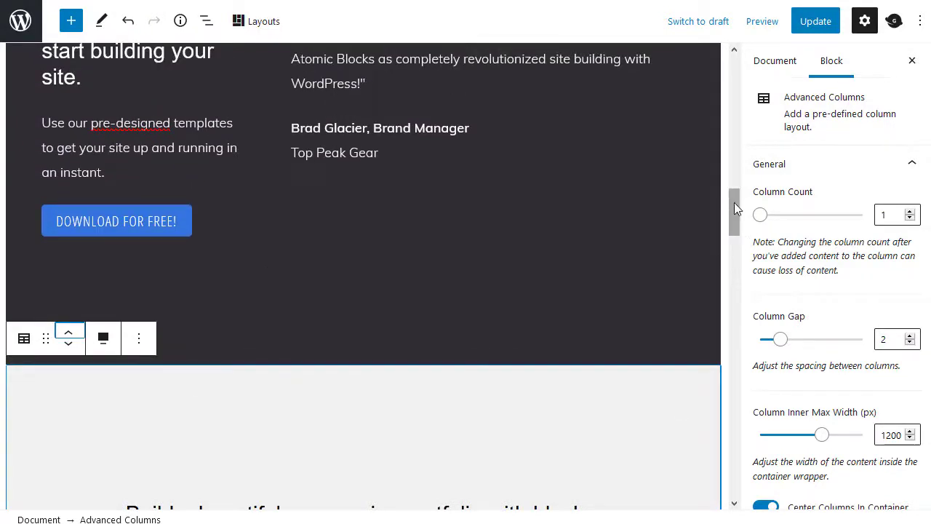
# - Check the portfolio section's content, update the page, and review the assembled sections on the published page
pyautogui.moveTo(734, 203); pyautogui.dragTo(744, 262)
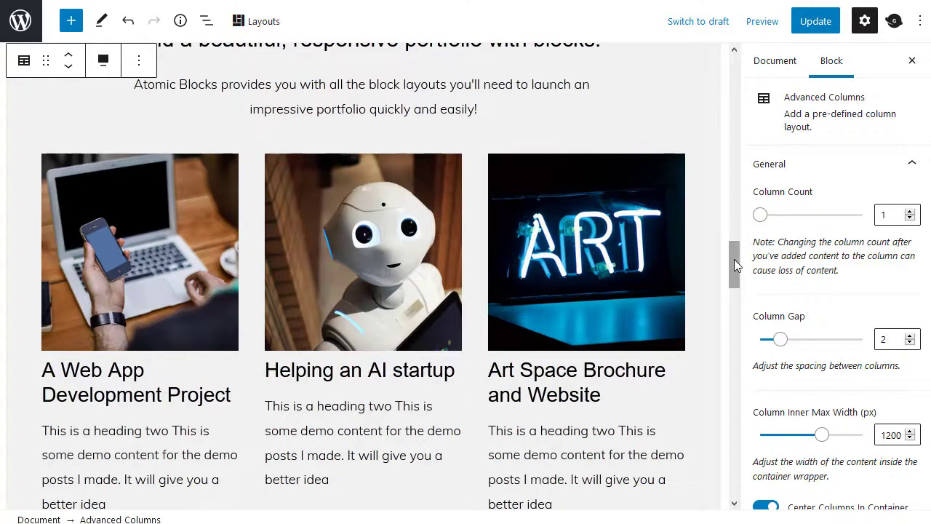
pyautogui.moveTo(734, 258)
pyautogui.mouseDown()
pyautogui.moveTo(735, 236)
pyautogui.moveTo(737, 264)
pyautogui.mouseUp()
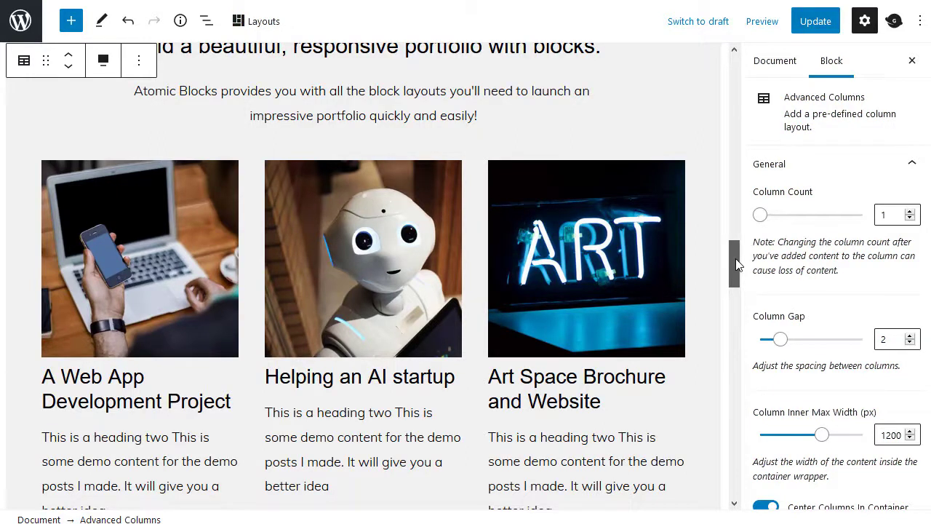
pyautogui.click(811, 20)
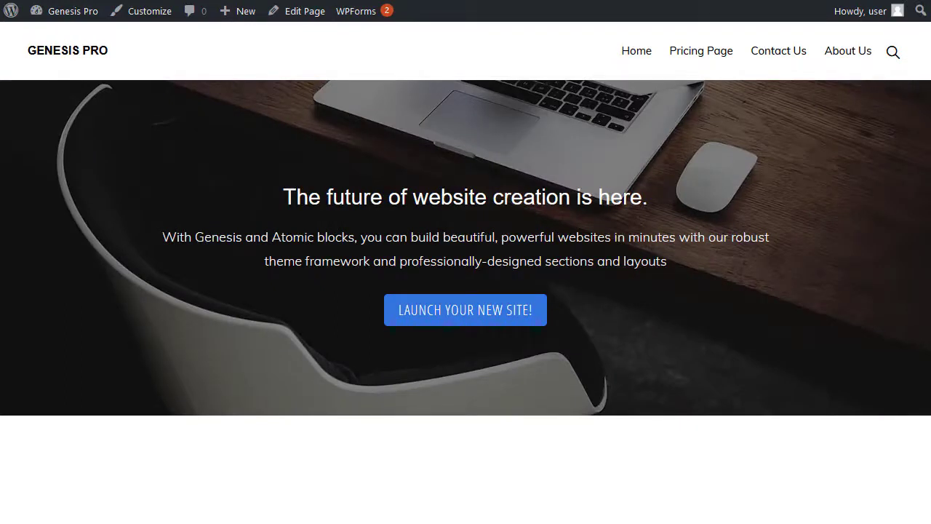
pyautogui.scroll(-5, 466, 291)
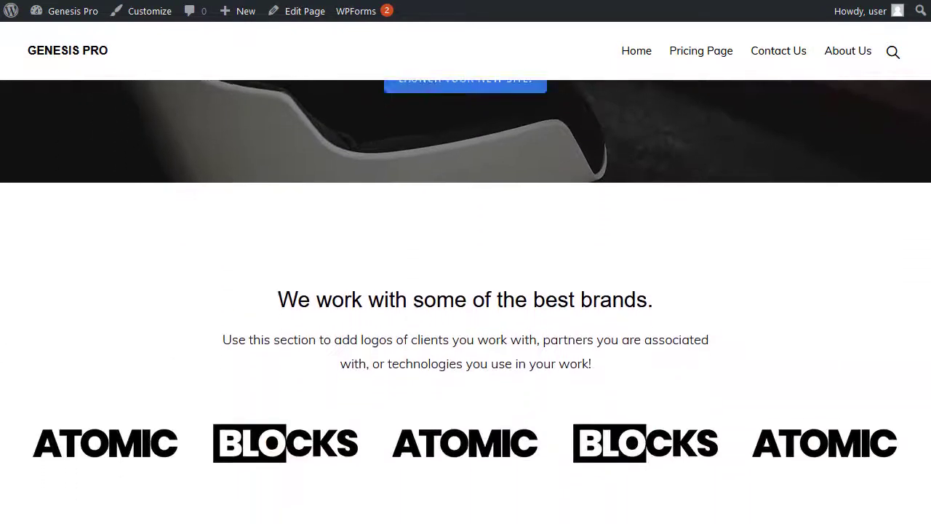
# - Examine the published page from the logo list through the testimonial, portfolio and contact sections and return toward the hero
pyautogui.scroll(-5, 466, 291)
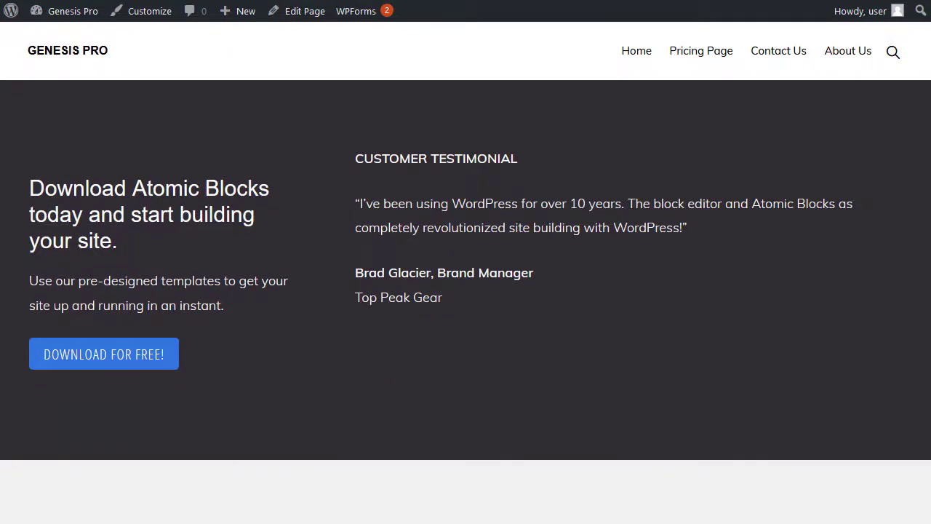
pyautogui.scroll(-6, 466, 291)
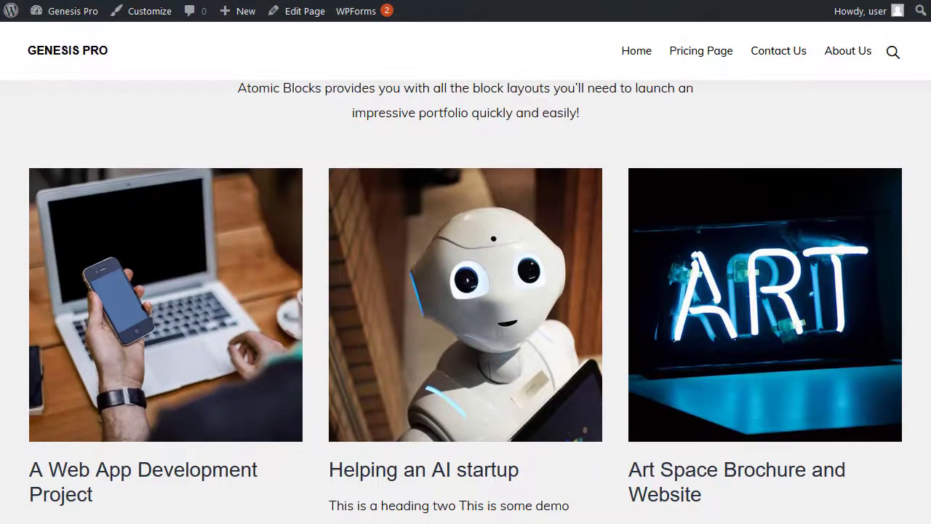
pyautogui.scroll(-10, 465, 291)
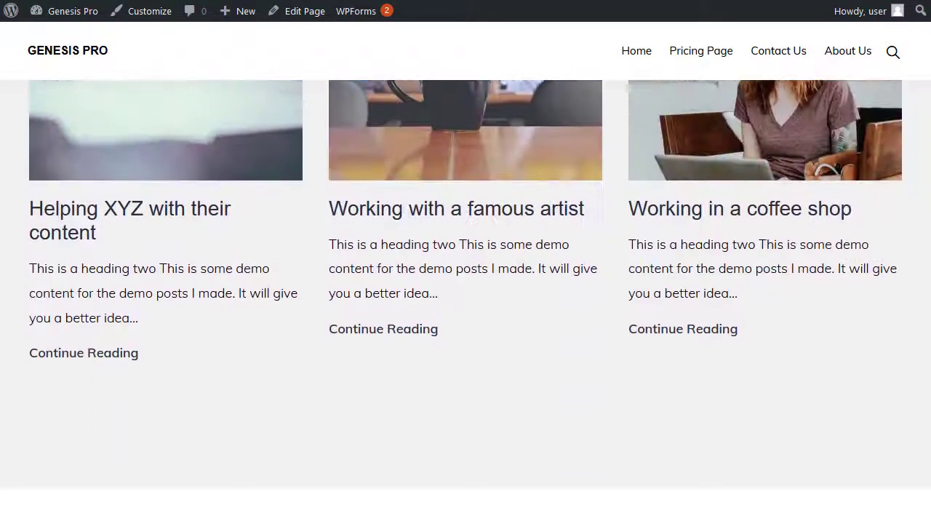
pyautogui.scroll(-4, 466, 291)
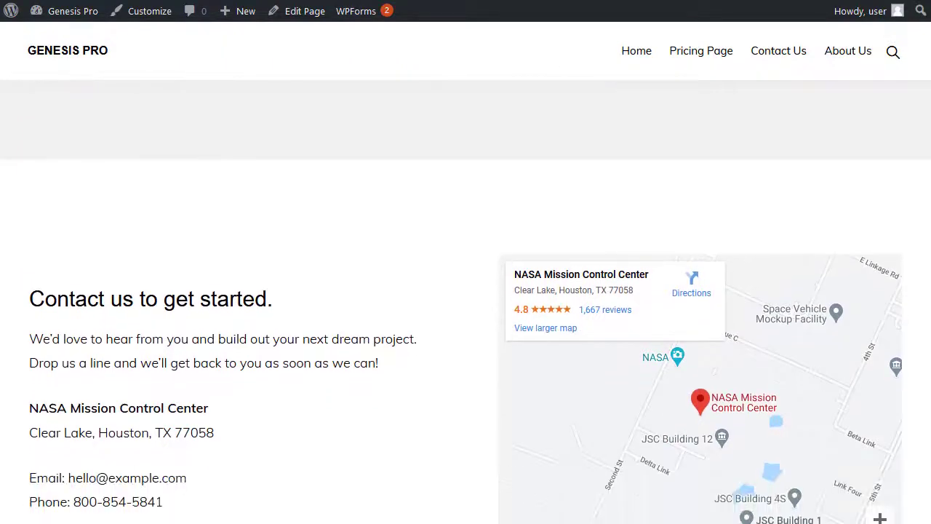
pyautogui.scroll(8, 466, 291)
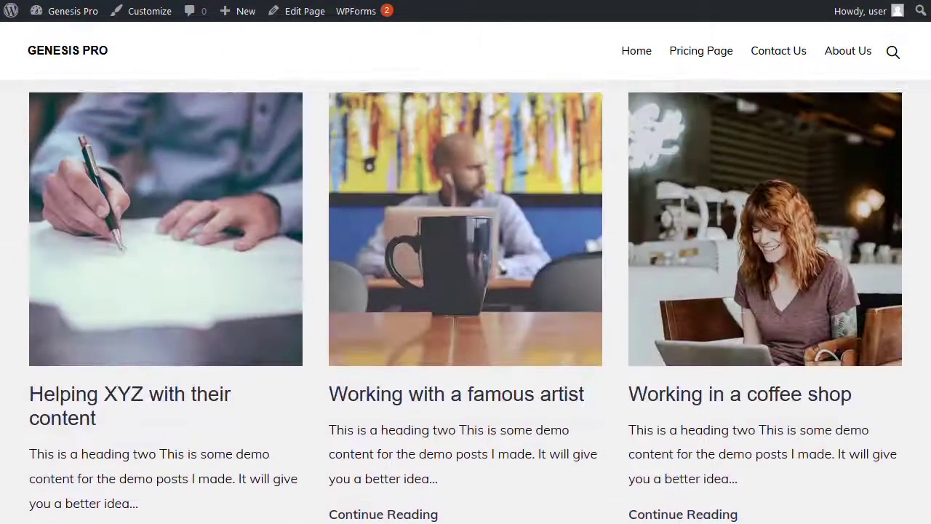
pyautogui.scroll(10, 465, 291)
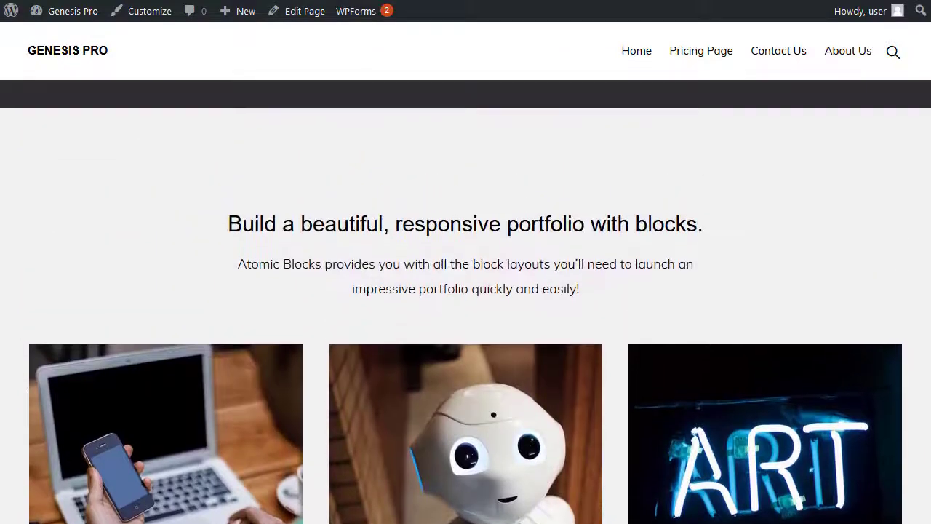
pyautogui.scroll(12, 921, 137)
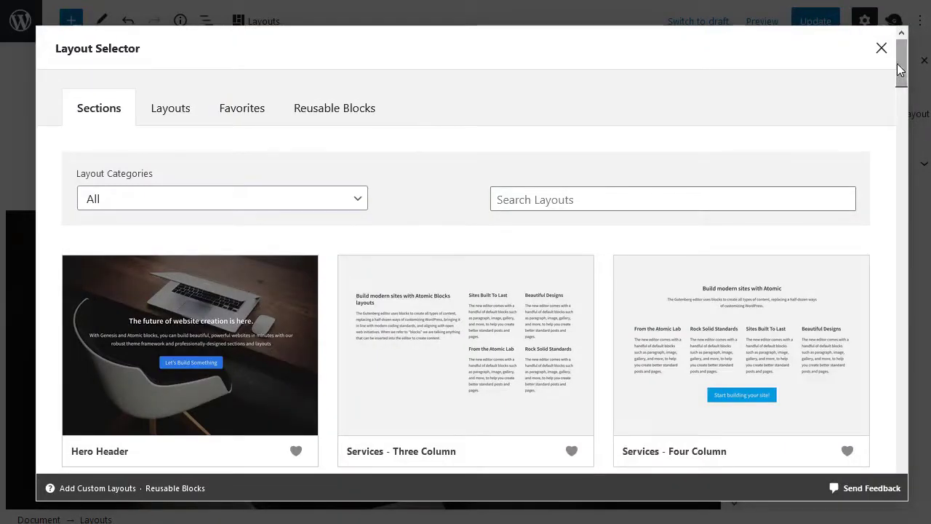
# - Browse the prebuilt sections and the full-page layouts available in the Layout Selector
pyautogui.scroll(-2, 899, 84)
pyautogui.moveTo(899, 84); pyautogui.dragTo(921, 51)
pyautogui.click(175, 111)
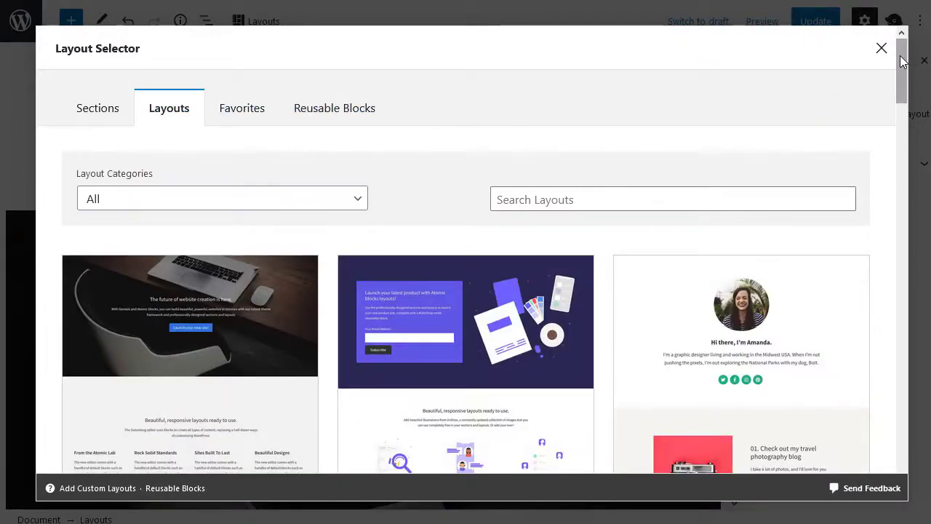
pyautogui.moveTo(902, 60); pyautogui.dragTo(926, 243)
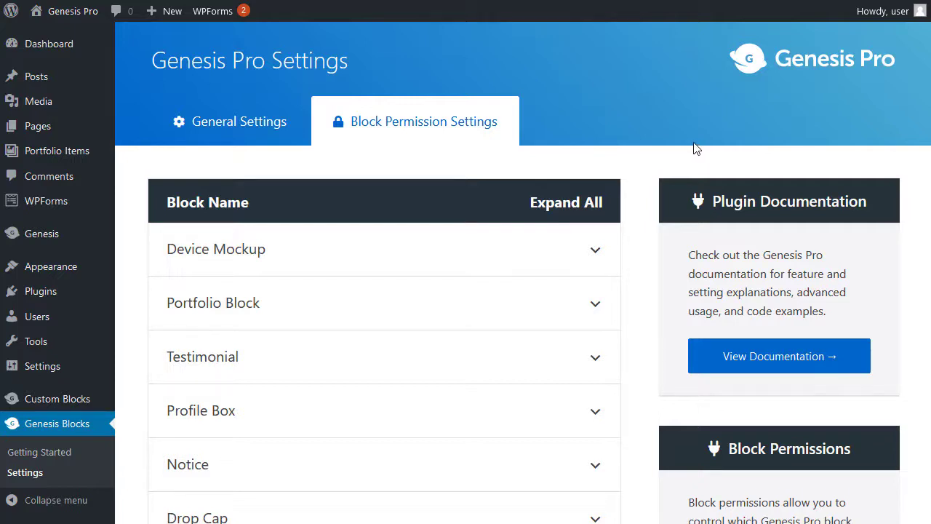
# - Expand the Device Mockup block's permission settings, examine the user roles allowed for each styling option, and collapse them again
pyautogui.click(595, 253)
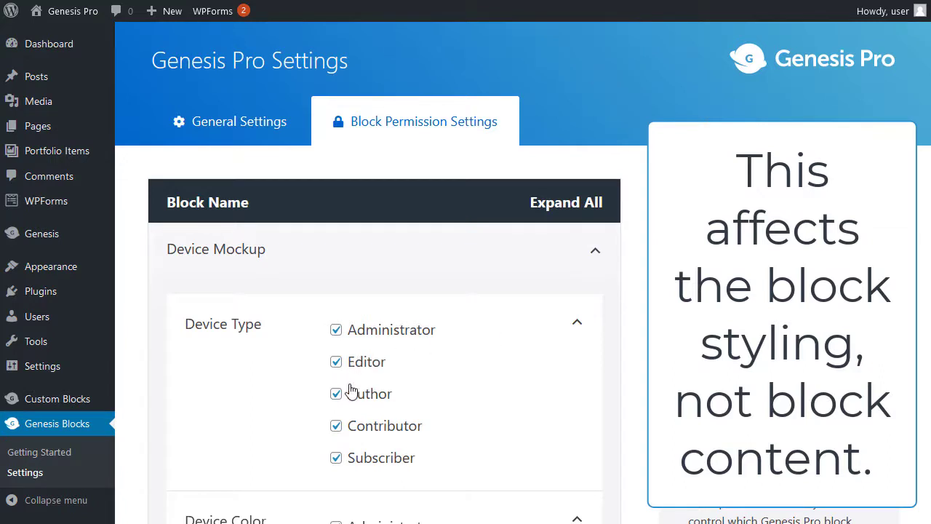
pyautogui.scroll(-6, 432, 353)
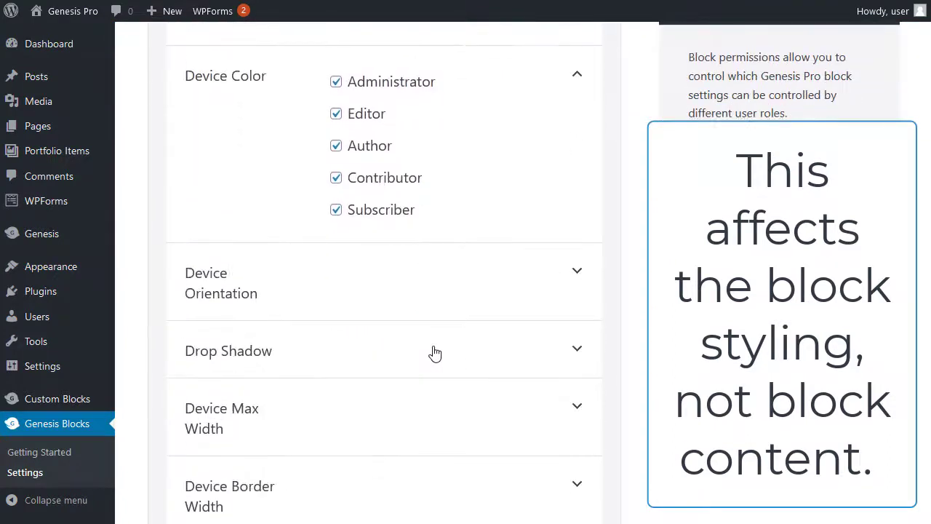
pyautogui.scroll(1, 434, 353)
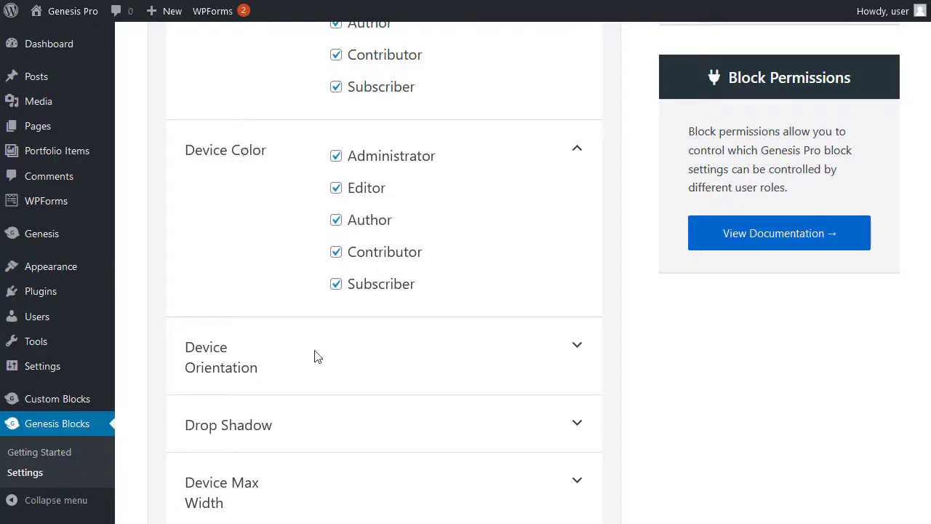
pyautogui.scroll(-2, 376, 374)
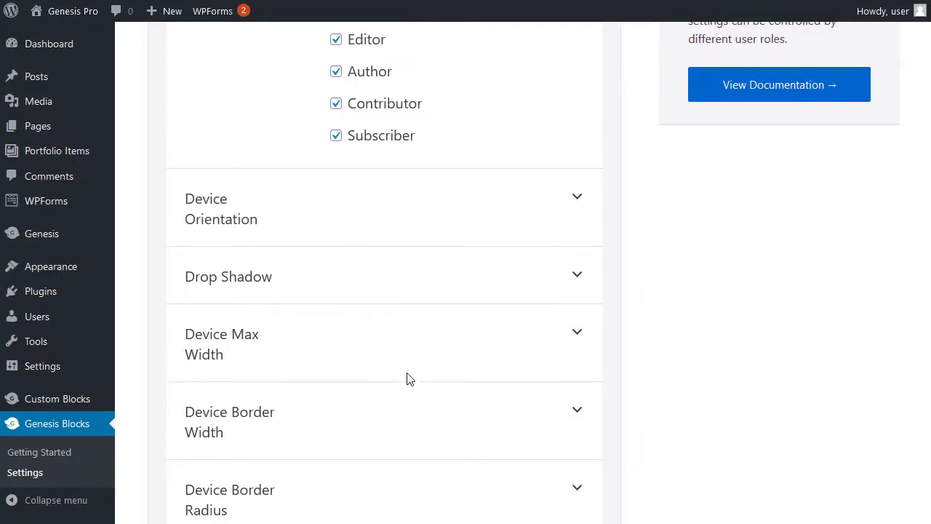
pyautogui.scroll(8, 407, 378)
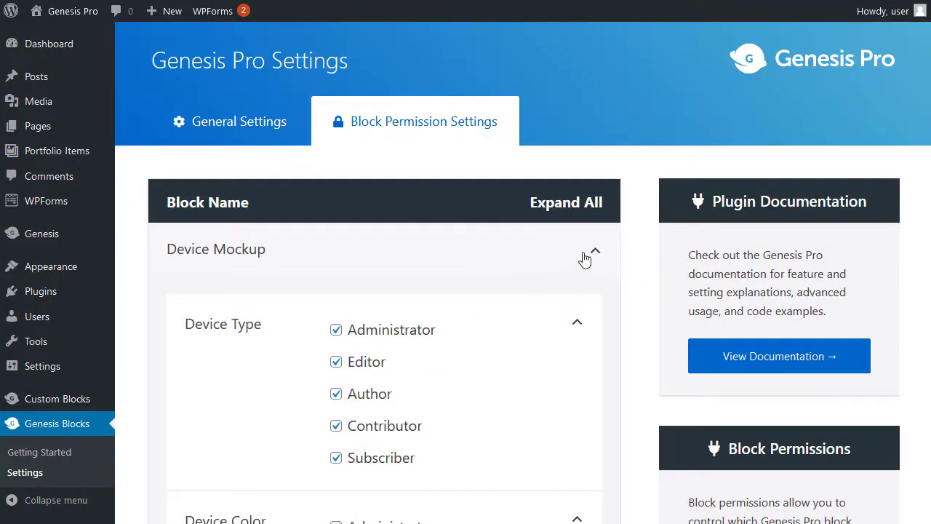
pyautogui.click(589, 257)
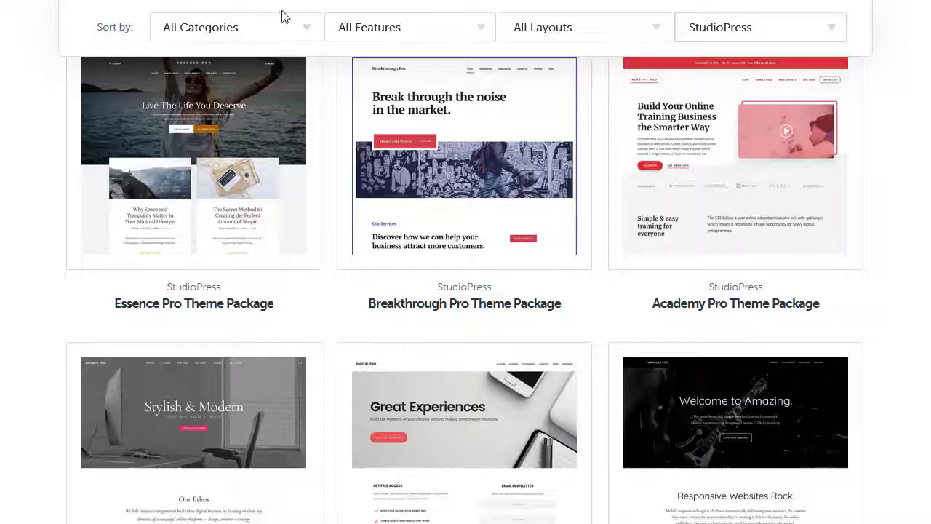
pyautogui.moveTo(381, 301)
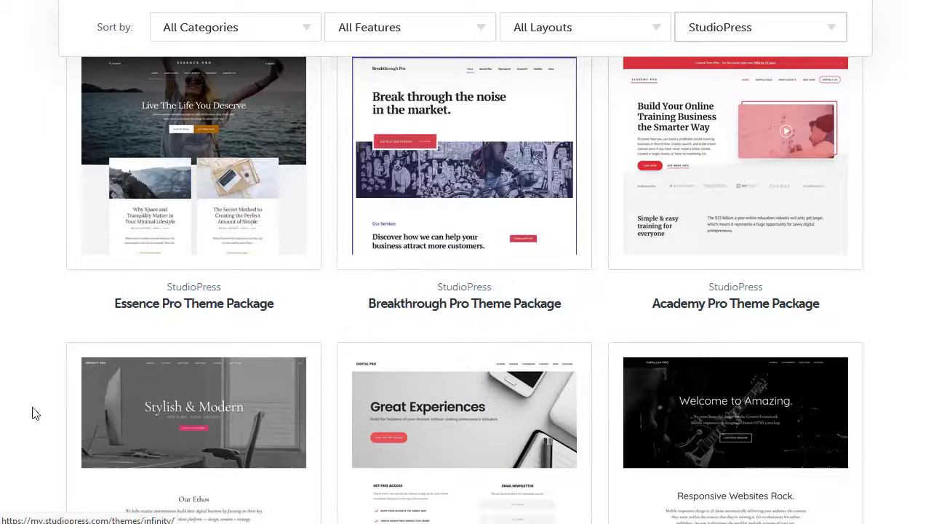